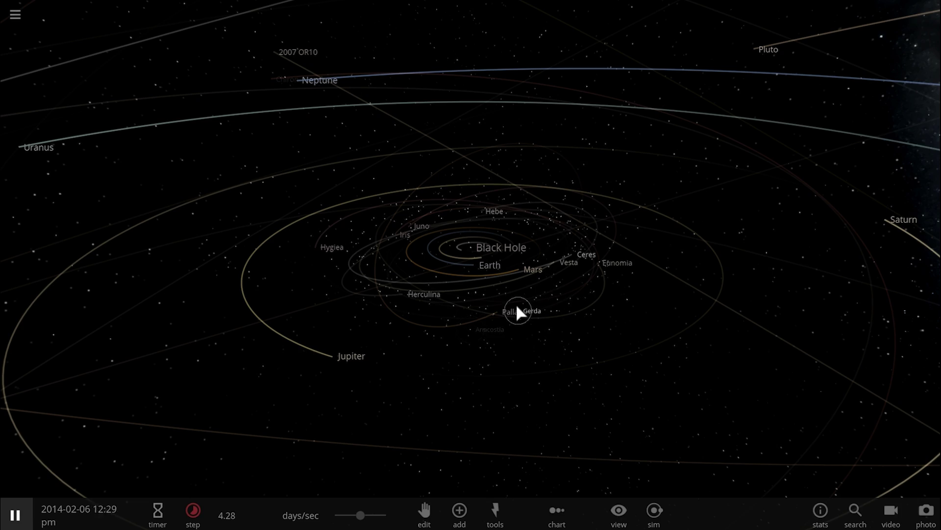
- Examine the planets' orbits around the central black hole from several angles and display the black hole's properties
{"action": "scroll", "coordinate": [513, 301], "scroll_direction": "up", "scroll_amount": 3}
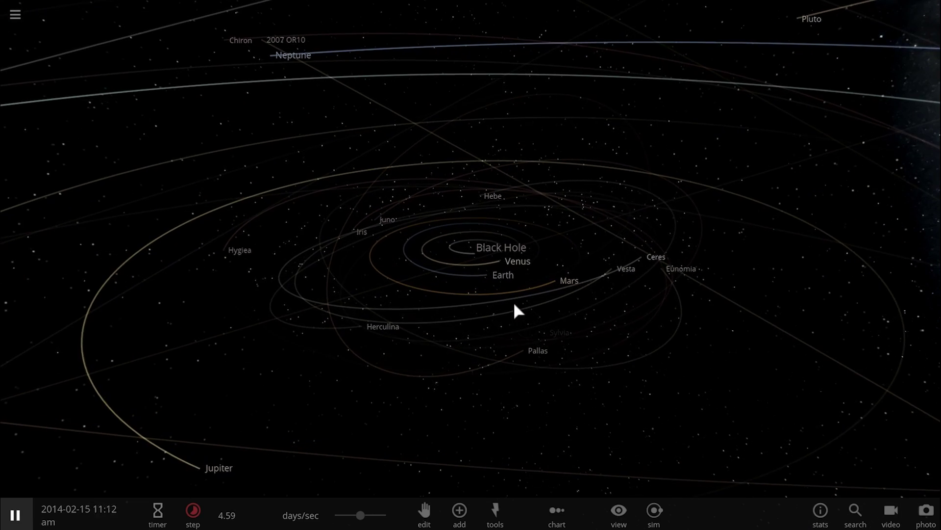
{"action": "scroll", "coordinate": [514, 304], "scroll_direction": "up", "scroll_amount": 3}
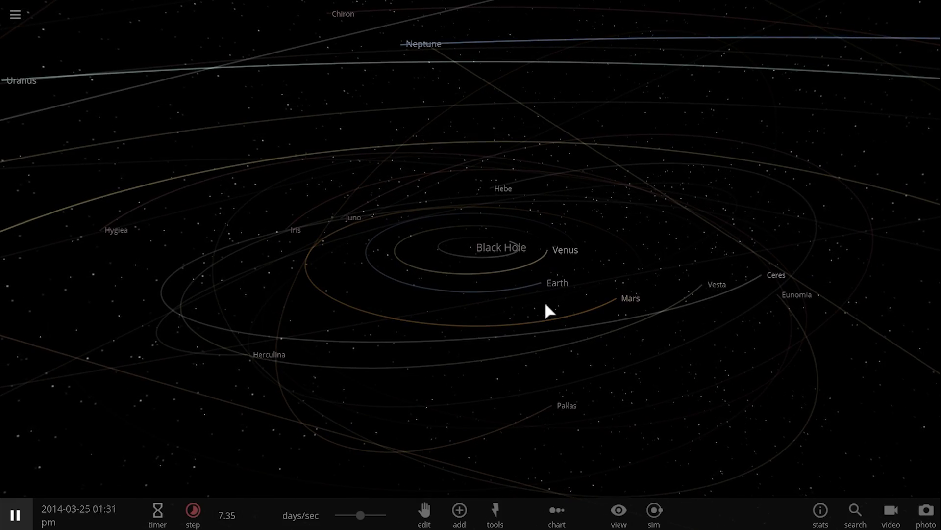
{"action": "left_click_drag", "start_coordinate": [545, 306], "coordinate": [504, 306]}
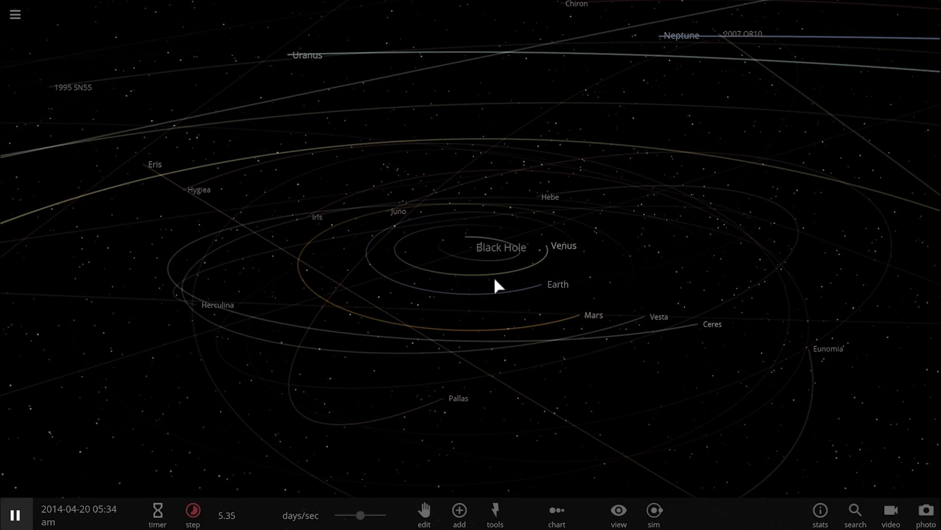
{"action": "scroll", "coordinate": [495, 279], "scroll_direction": "up", "scroll_amount": 10}
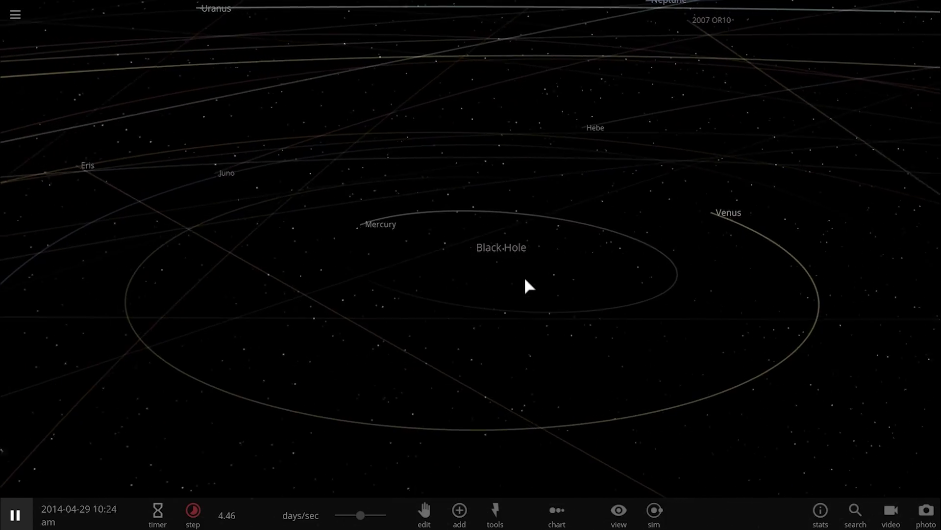
{"action": "left_click_drag", "start_coordinate": [525, 281], "coordinate": [474, 257]}
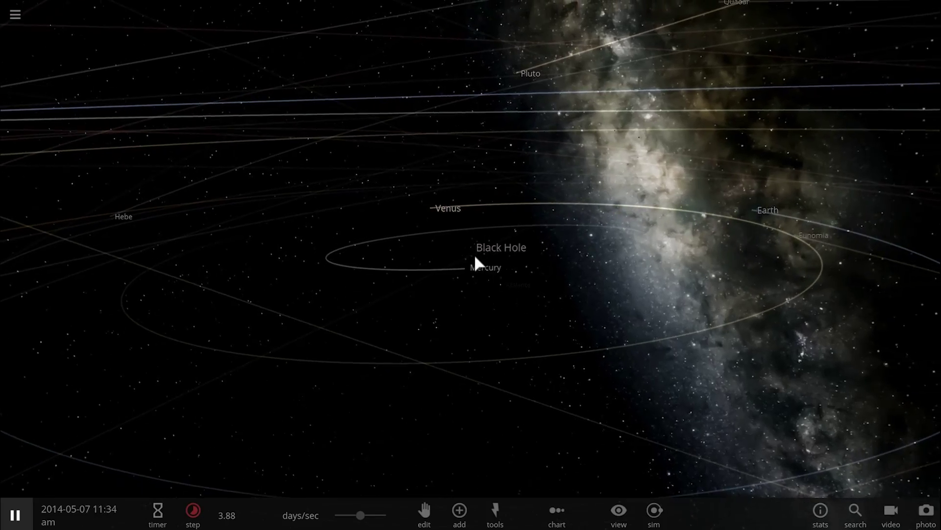
{"action": "left_click", "coordinate": [473, 255]}
{"action": "left_click_drag", "start_coordinate": [372, 329], "coordinate": [424, 317]}
{"action": "scroll", "coordinate": [431, 293], "scroll_direction": "down", "scroll_amount": 8}
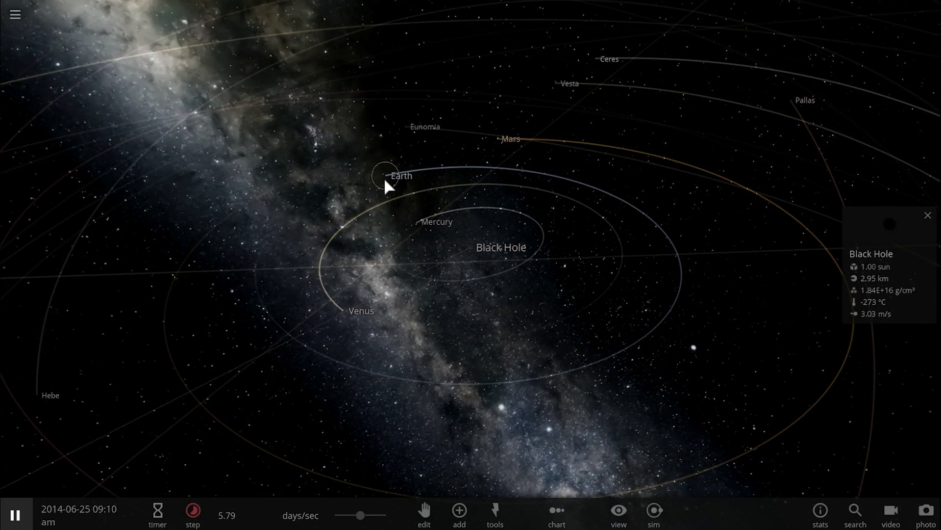
- Select Earth, centre the view on it, and slow the simulation to about 1.4 hours/sec
{"action": "left_click", "coordinate": [384, 182]}
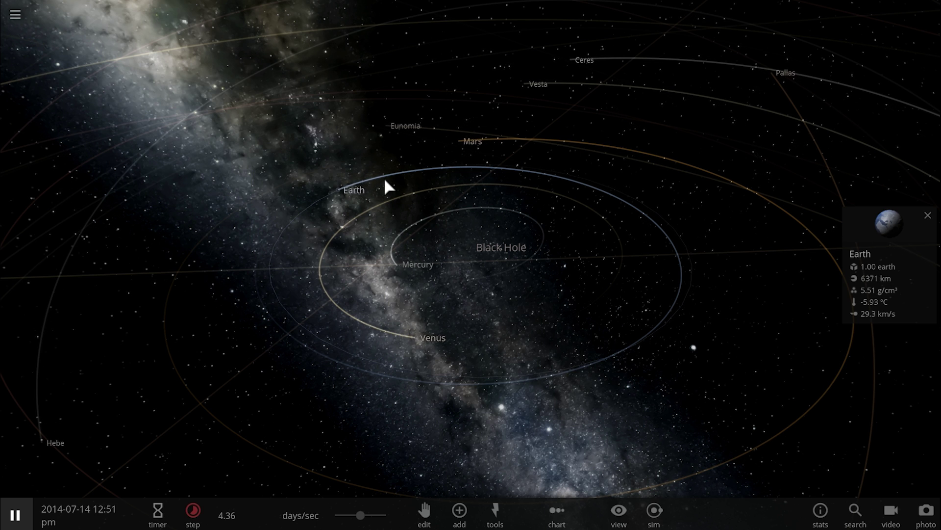
{"action": "double_click", "coordinate": [333, 198]}
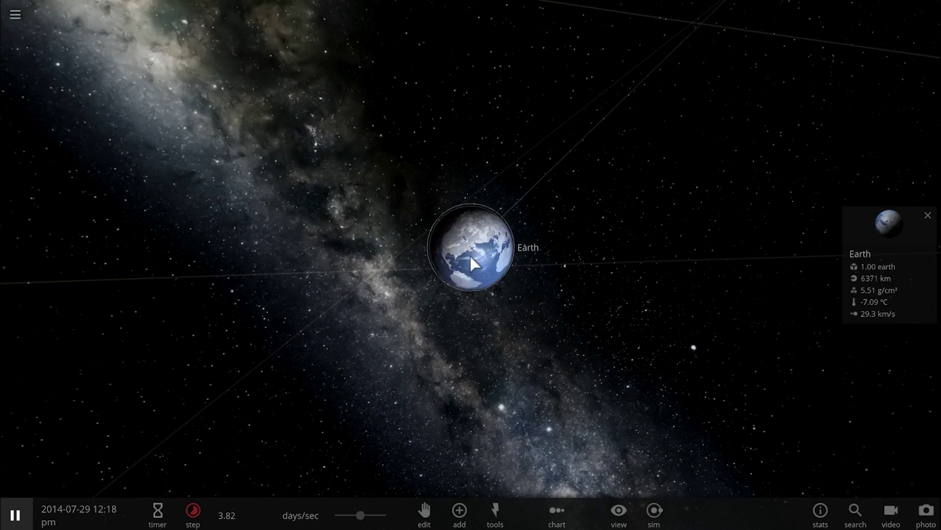
{"action": "left_click_drag", "start_coordinate": [361, 515], "coordinate": [312, 520]}
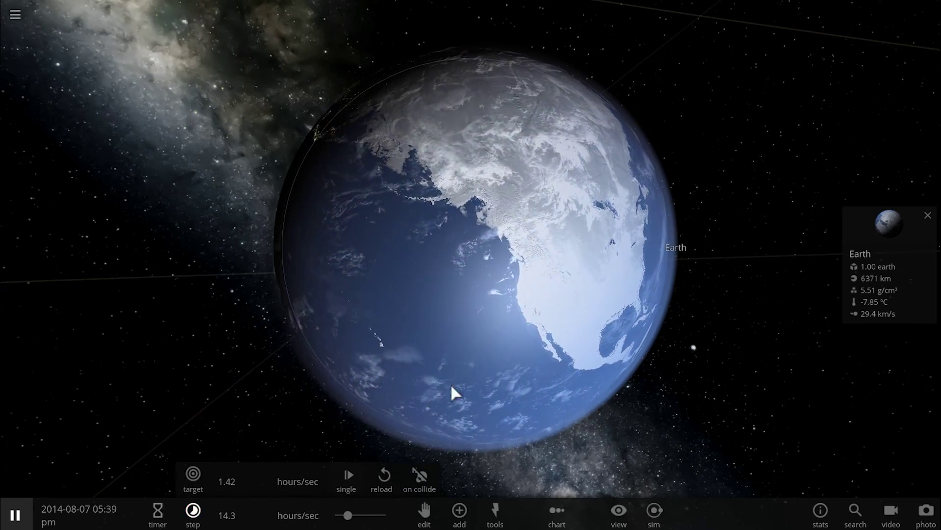
- Examine Earth's day and night sides from several angles and distances, including its position relative to the black hole
{"action": "left_click_drag", "start_coordinate": [486, 365], "coordinate": [406, 372]}
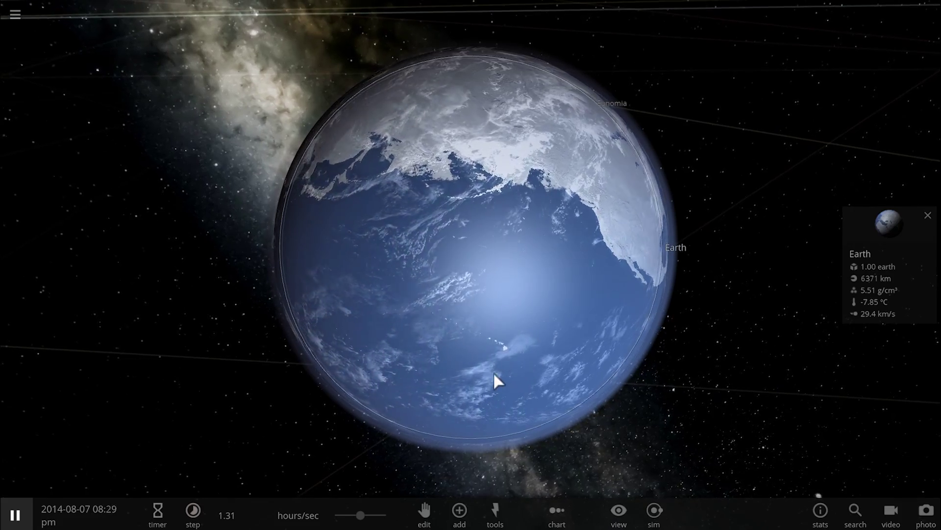
{"action": "left_click_drag", "start_coordinate": [494, 375], "coordinate": [516, 279]}
{"action": "scroll", "coordinate": [516, 278], "scroll_direction": "down", "scroll_amount": 5}
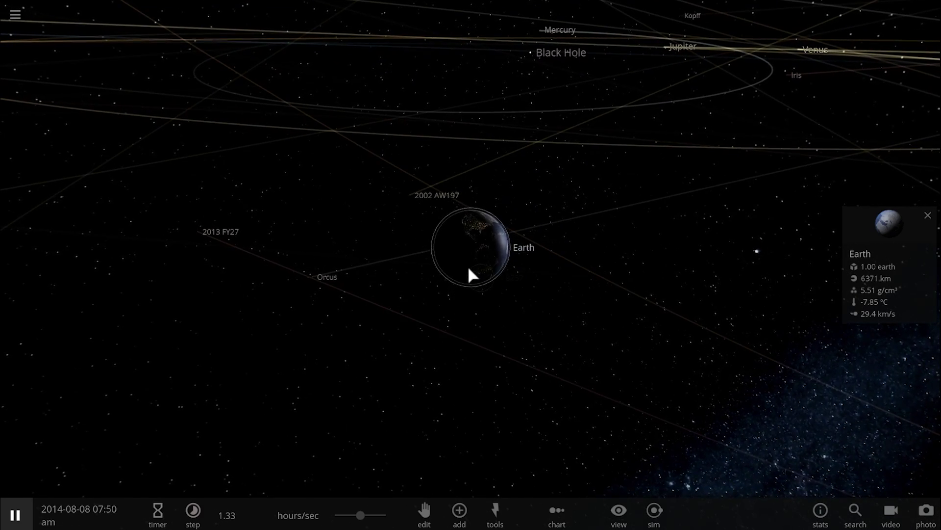
{"action": "left_click_drag", "start_coordinate": [392, 243], "coordinate": [408, 235]}
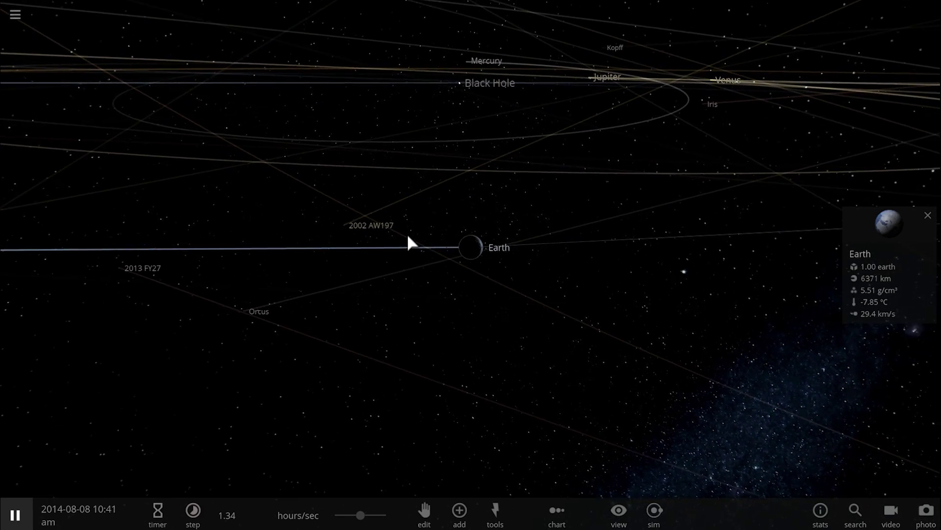
{"action": "scroll", "coordinate": [408, 237], "scroll_direction": "down", "scroll_amount": 3}
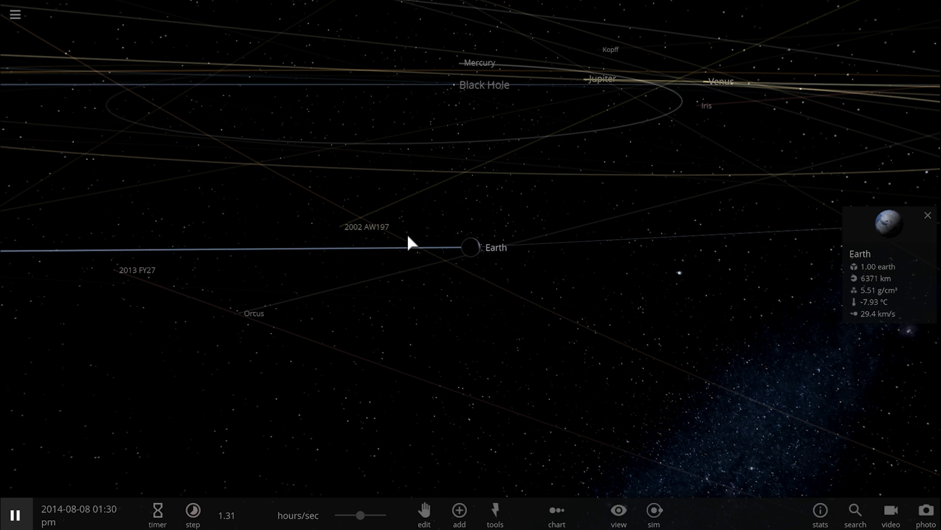
{"action": "scroll", "coordinate": [466, 254], "scroll_direction": "up", "scroll_amount": 5}
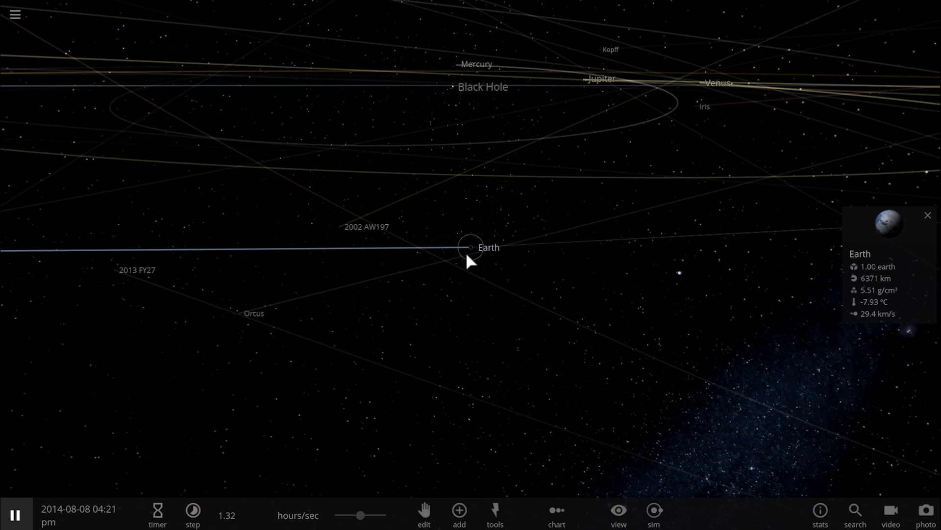
{"action": "scroll", "coordinate": [468, 254], "scroll_direction": "down", "scroll_amount": 1}
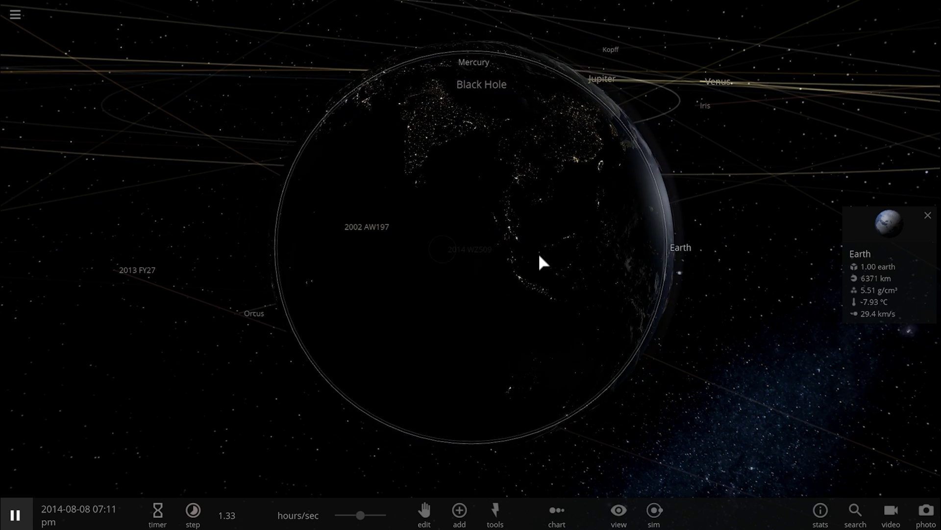
{"action": "right_click_drag", "start_coordinate": [539, 254], "coordinate": [492, 254]}
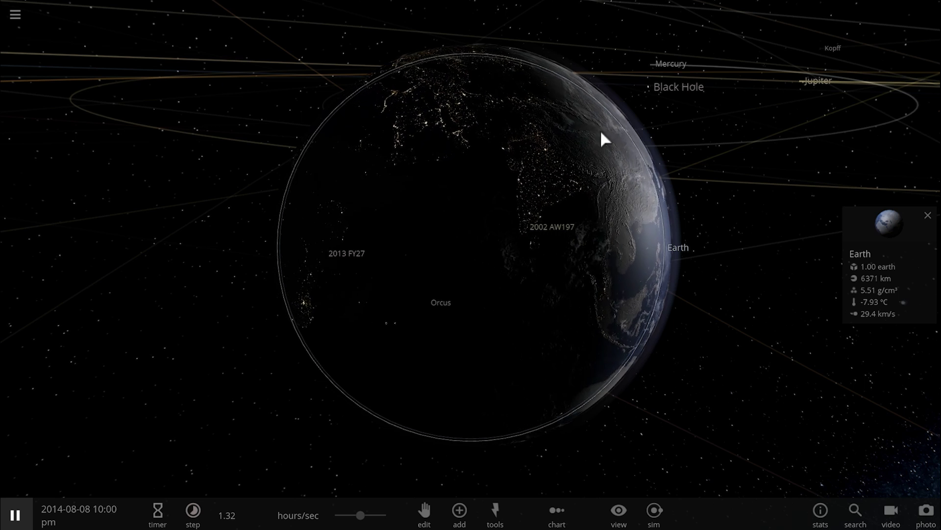
- Centre the view on the black hole and examine the distortion around it up close
{"action": "double_click", "coordinate": [649, 92]}
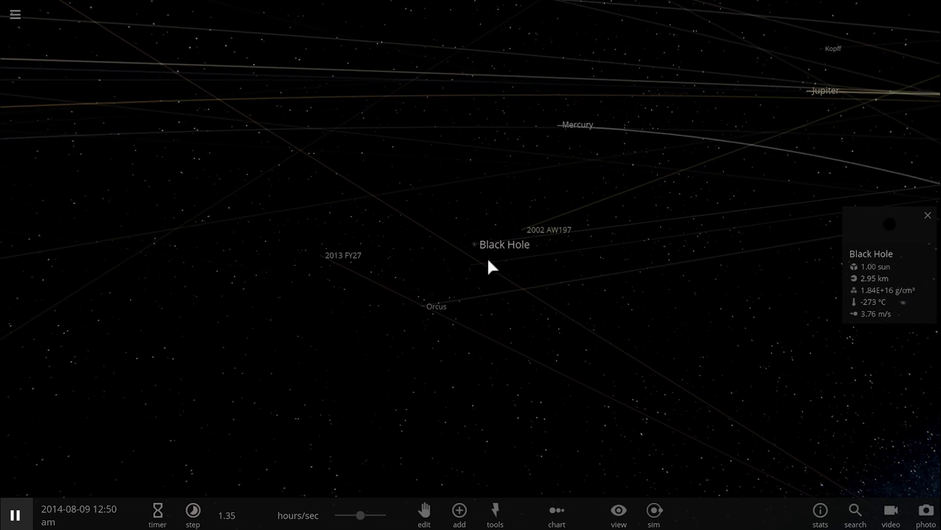
{"action": "scroll", "coordinate": [470, 245], "scroll_direction": "up", "scroll_amount": 10}
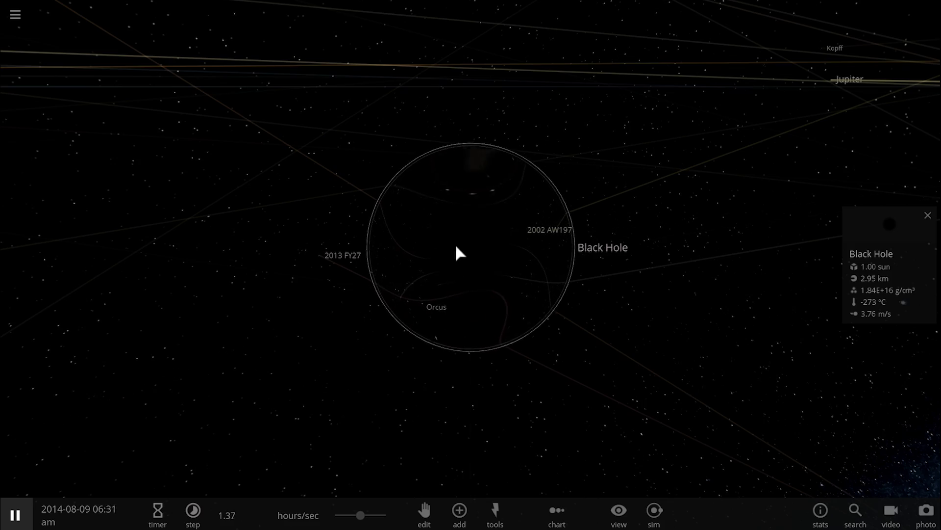
{"action": "left_click_drag", "start_coordinate": [468, 241], "coordinate": [293, 99]}
- Create a new empty simulation and place the Sun in it
{"action": "left_click", "coordinate": [16, 22]}
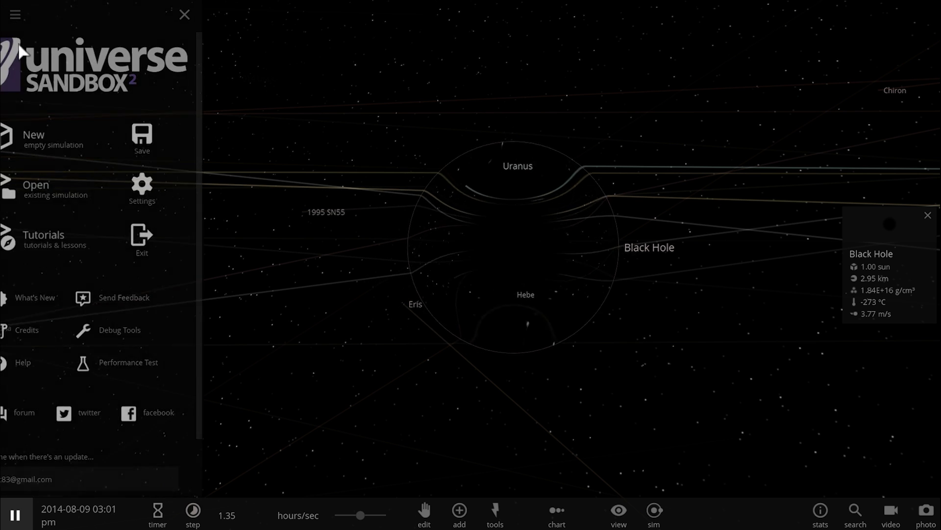
{"action": "left_click", "coordinate": [67, 139]}
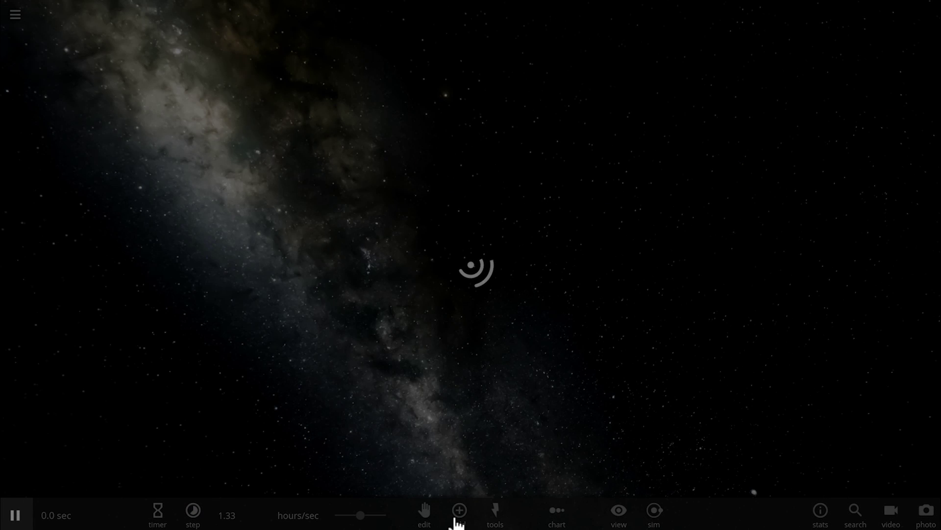
{"action": "left_click", "coordinate": [458, 517]}
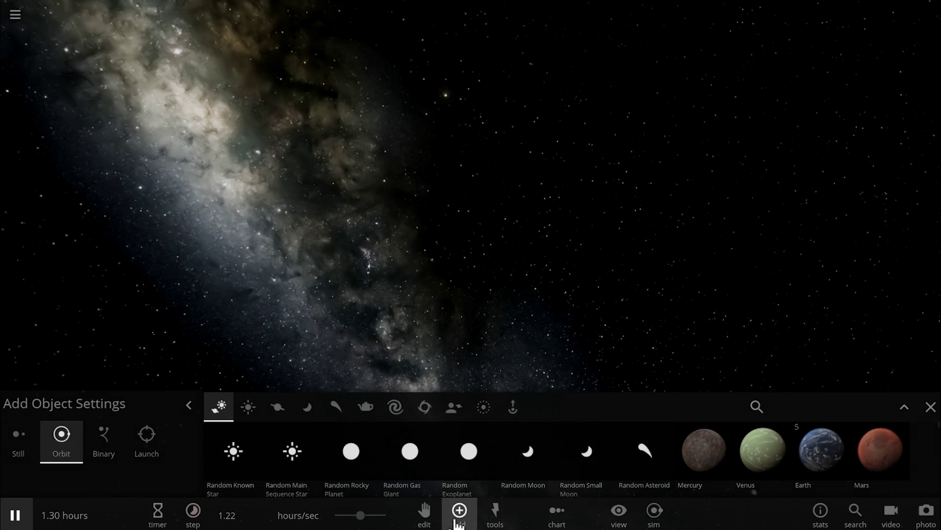
{"action": "left_click", "coordinate": [248, 397]}
{"action": "left_click", "coordinate": [355, 464]}
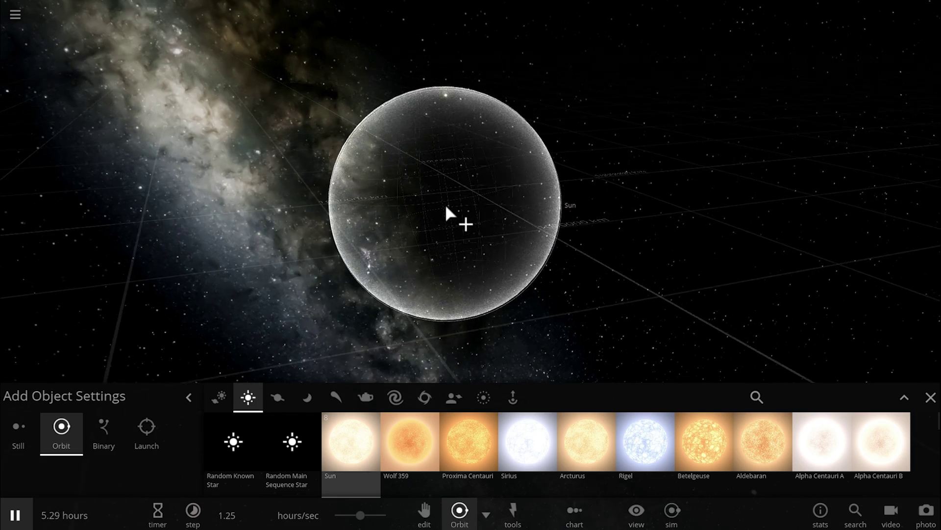
{"action": "left_click_drag", "start_coordinate": [445, 204], "coordinate": [258, 213]}
{"action": "scroll", "coordinate": [265, 216], "scroll_direction": "down", "scroll_amount": 5}
{"action": "right_click_drag", "start_coordinate": [253, 204], "coordinate": [372, 326]}
{"action": "scroll", "coordinate": [358, 300], "scroll_direction": "down", "scroll_amount": 2}
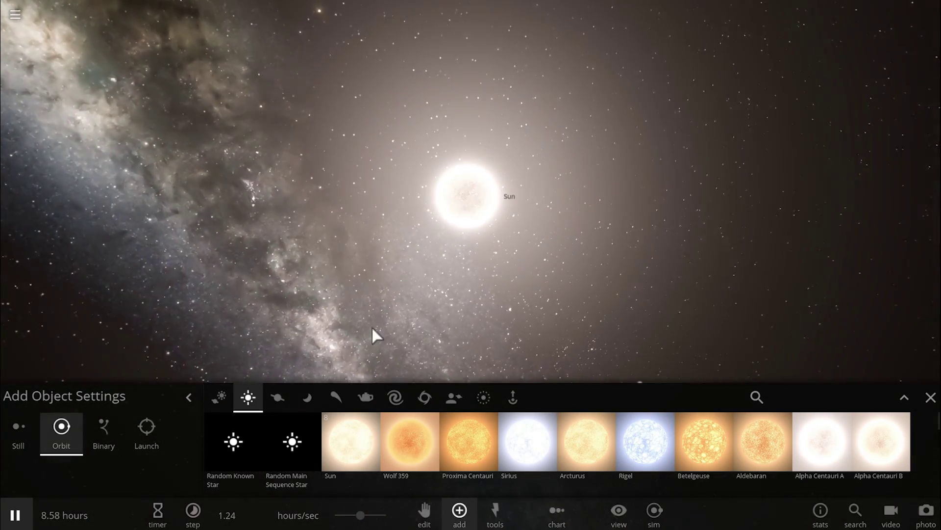
- Slow the simulation to about 3 mins/sec and place a Black Hole 1 M_Sun beside the Sun as a balanced binary companion
{"action": "left_click", "coordinate": [425, 398]}
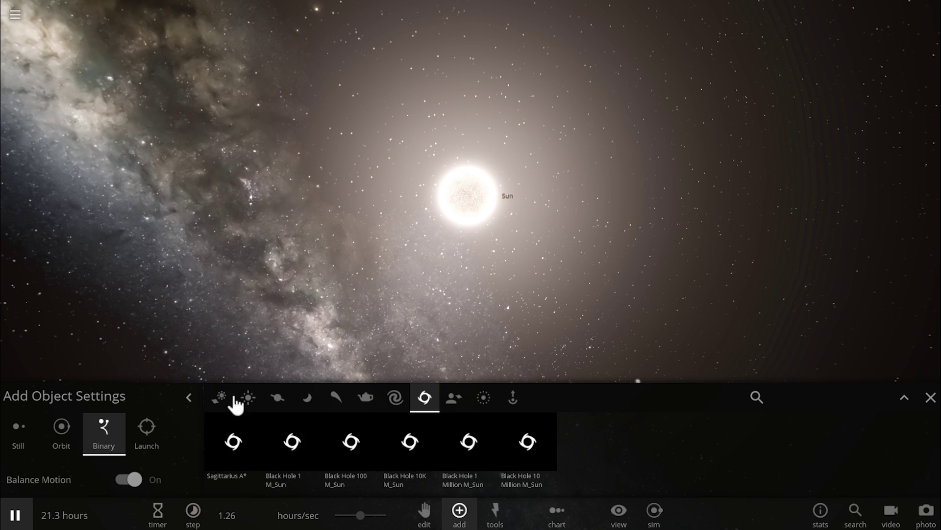
{"action": "right_click_drag", "start_coordinate": [314, 305], "coordinate": [332, 314]}
{"action": "scroll", "coordinate": [332, 315], "scroll_direction": "down", "scroll_amount": 6}
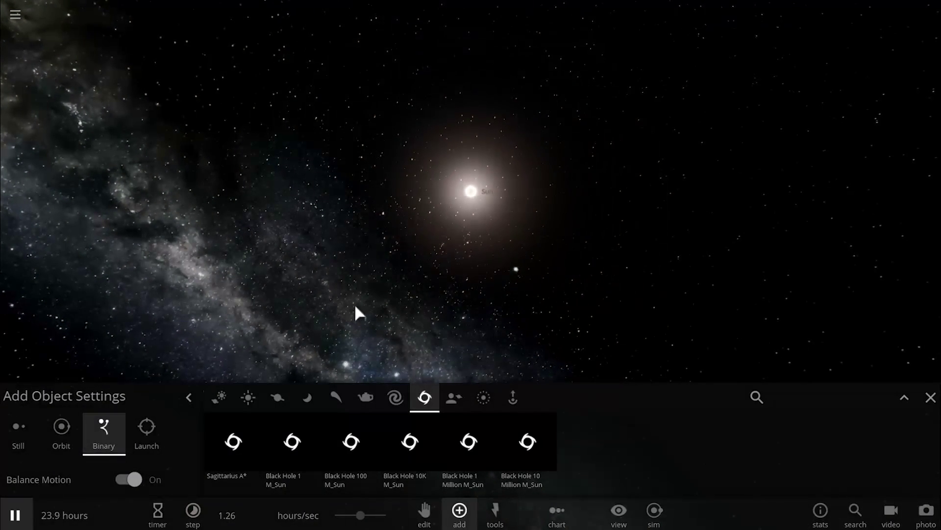
{"action": "scroll", "coordinate": [378, 302], "scroll_direction": "down", "scroll_amount": 3}
{"action": "right_click_drag", "start_coordinate": [447, 313], "coordinate": [435, 310]}
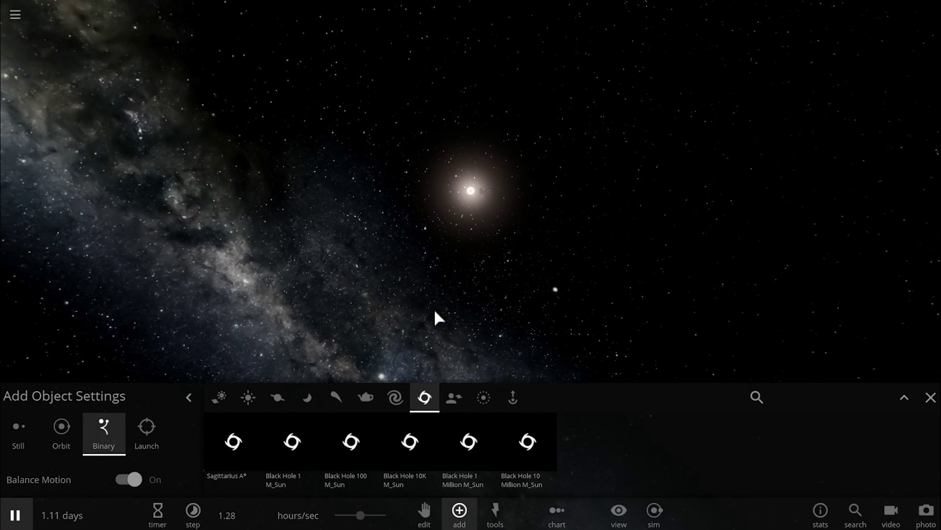
{"action": "scroll", "coordinate": [445, 287], "scroll_direction": "up", "scroll_amount": 5}
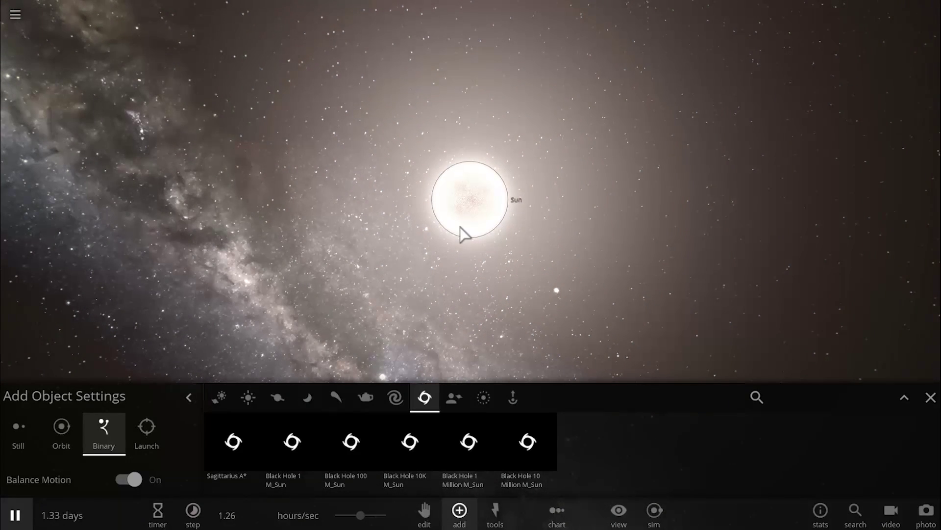
{"action": "scroll", "coordinate": [460, 227], "scroll_direction": "down", "scroll_amount": 3}
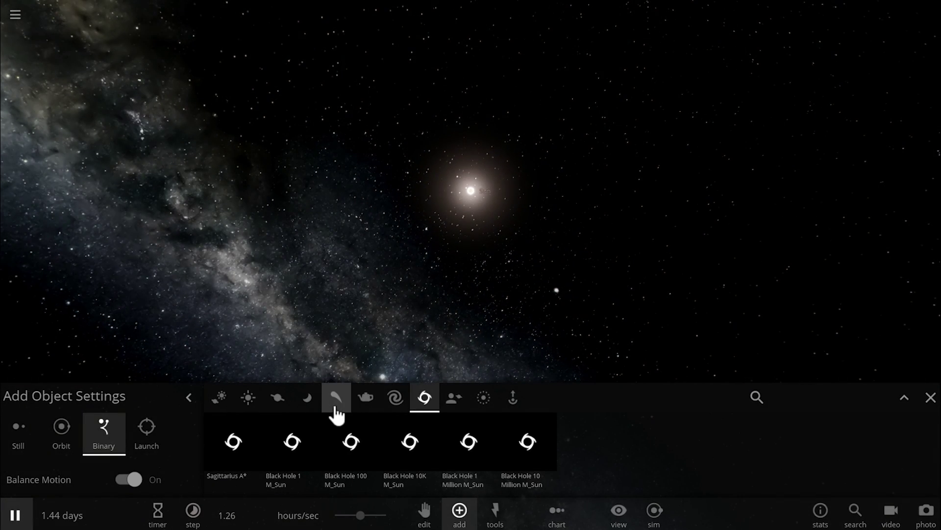
{"action": "left_click", "coordinate": [305, 466]}
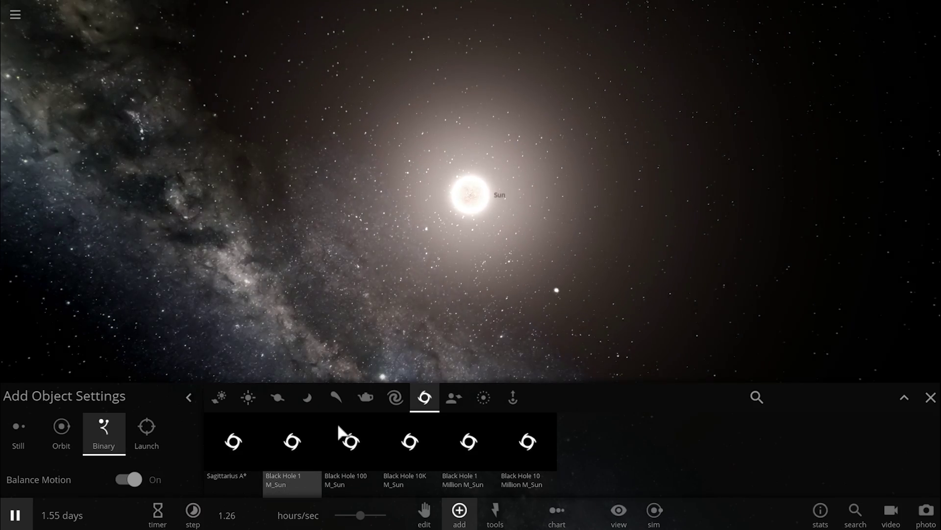
{"action": "scroll", "coordinate": [477, 286], "scroll_direction": "up", "scroll_amount": 3}
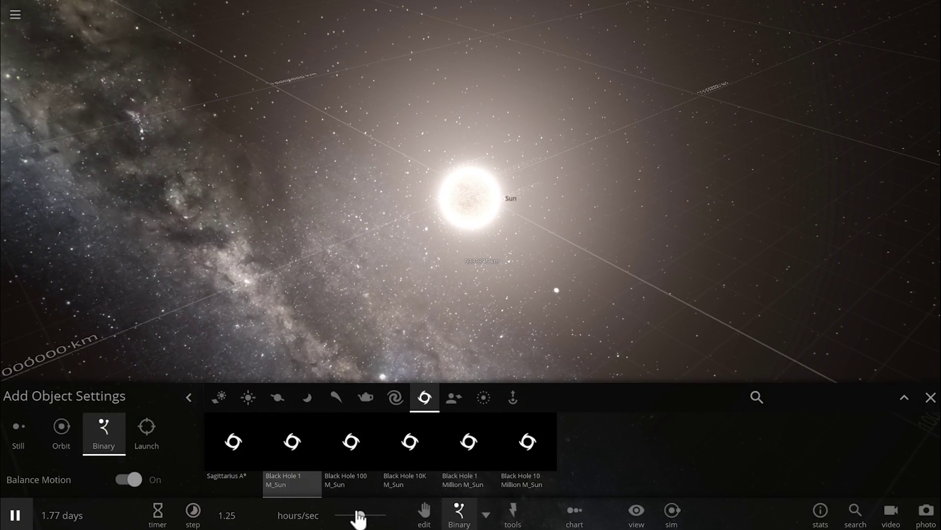
{"action": "left_click_drag", "start_coordinate": [360, 515], "coordinate": [341, 516]}
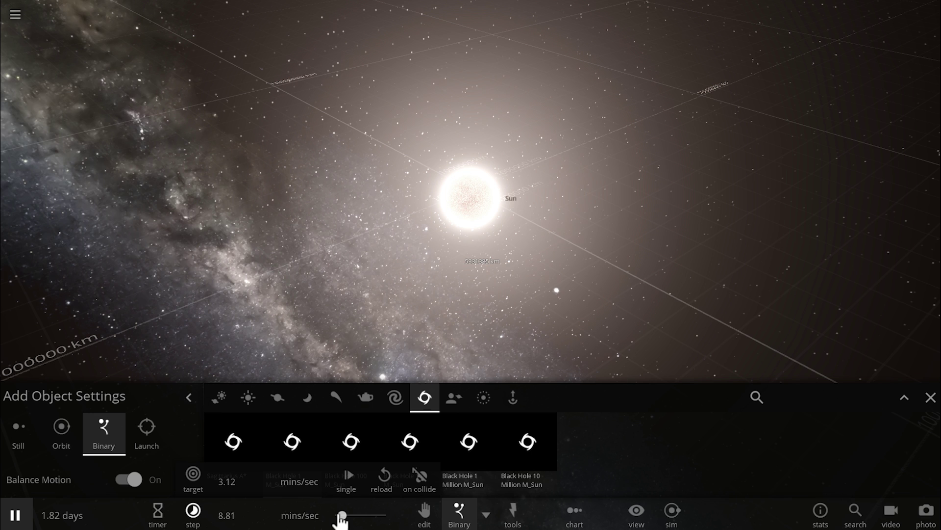
{"action": "left_click", "coordinate": [550, 273]}
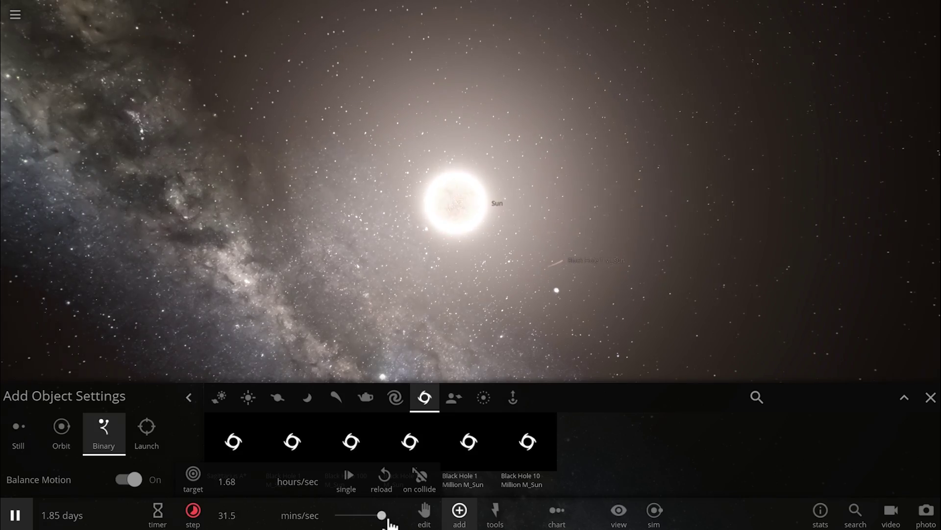
- Speed the simulation up to about 1.6 hours/sec or more and observe the Sun and black hole orbiting each other
{"action": "left_click_drag", "start_coordinate": [389, 520], "coordinate": [387, 520]}
{"action": "left_click", "coordinate": [929, 398]}
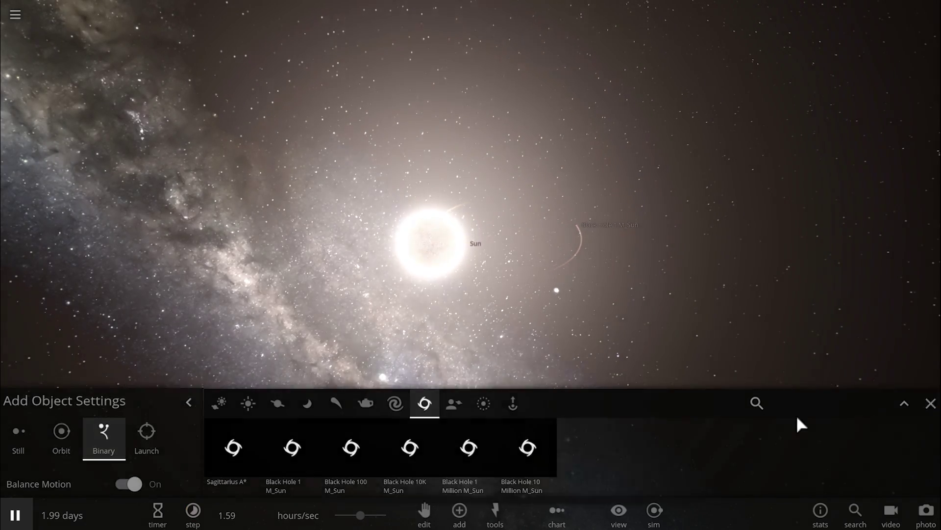
{"action": "right_click_drag", "start_coordinate": [619, 399], "coordinate": [613, 369]}
{"action": "scroll", "coordinate": [610, 380], "scroll_direction": "up", "scroll_amount": 4}
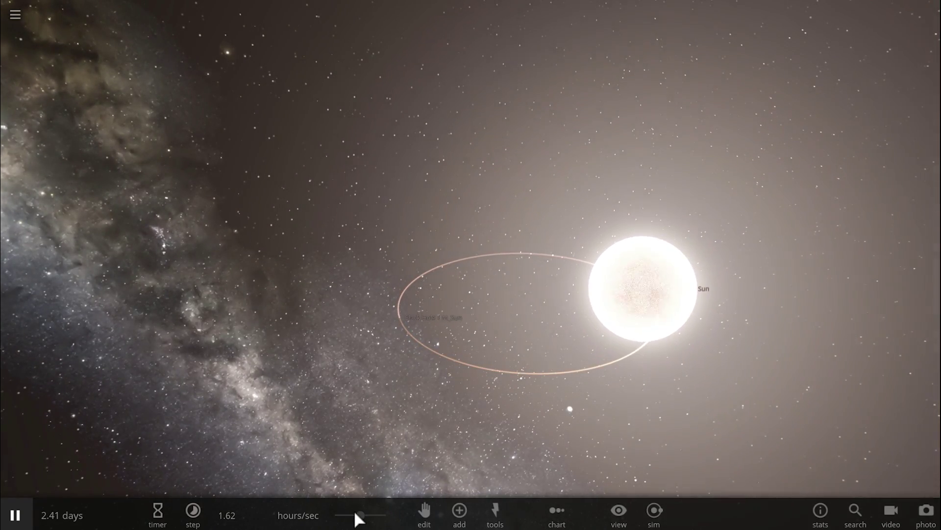
{"action": "left_click_drag", "start_coordinate": [358, 515], "coordinate": [376, 514]}
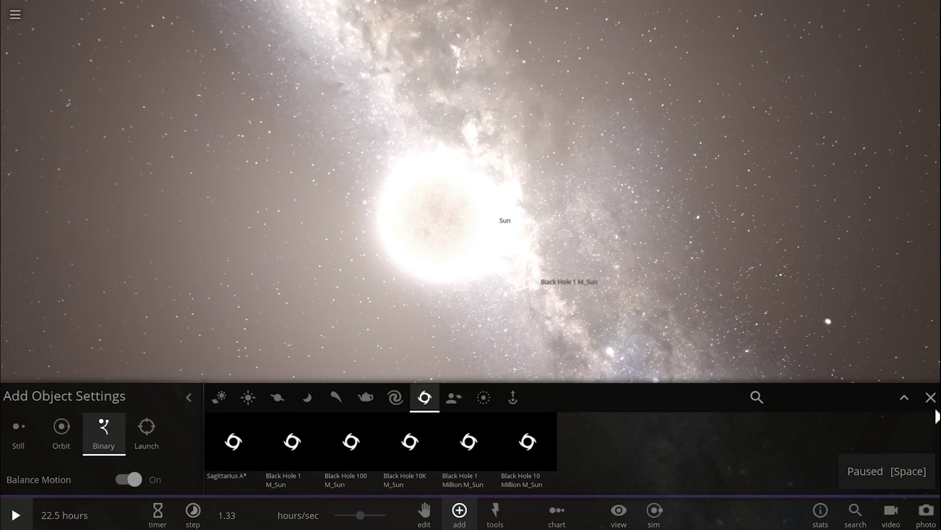
- Resume the paused simulation and observe the close binary orbit of the Sun and black hole from farther out
{"action": "left_click", "coordinate": [931, 398]}
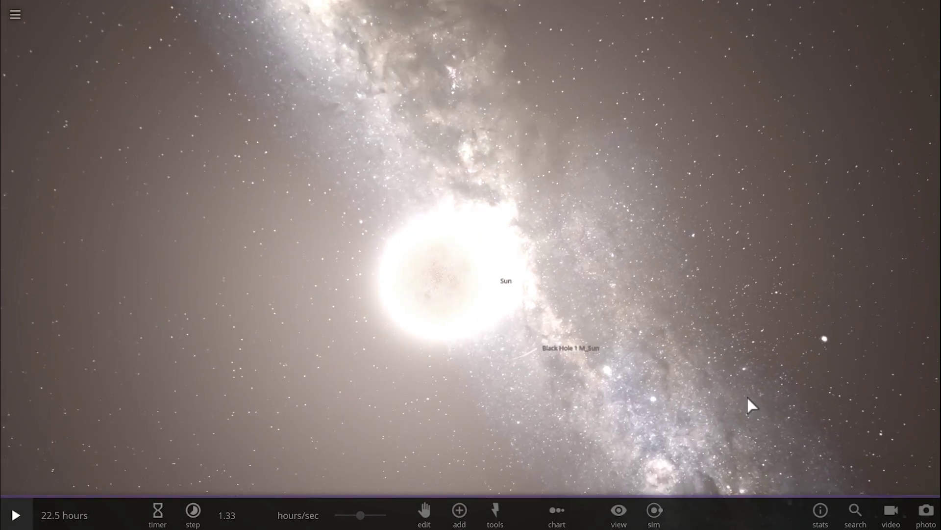
{"action": "key", "text": "space"}
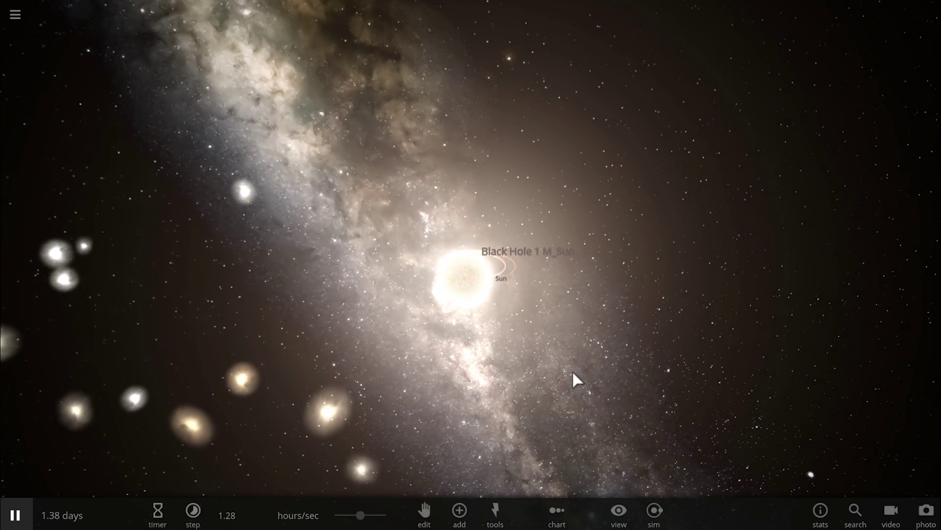
- Start a fresh empty simulation and place the Sun in the middle of it
{"action": "left_click", "coordinate": [15, 14]}
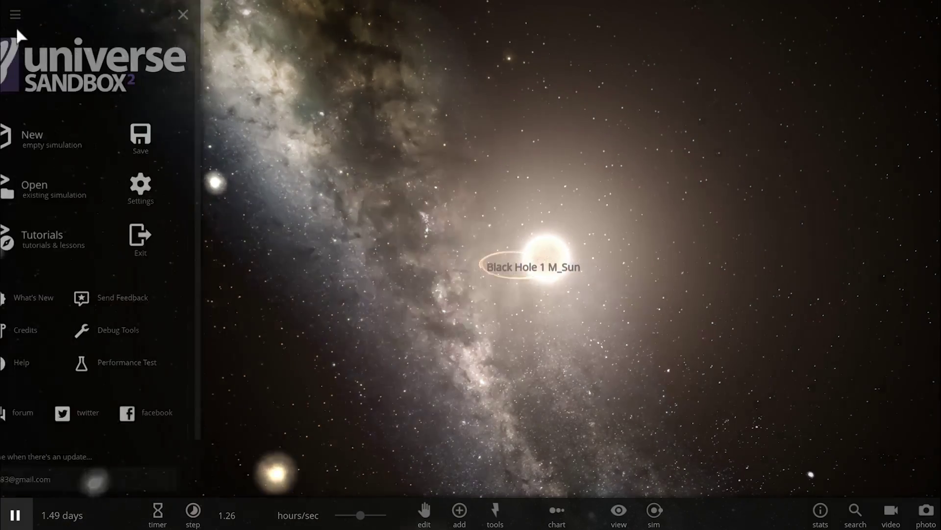
{"action": "left_click", "coordinate": [84, 156]}
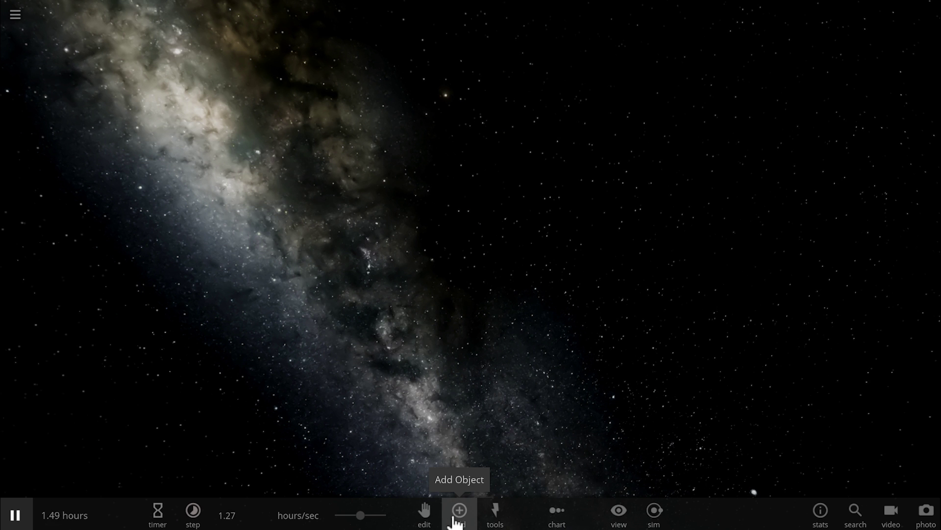
{"action": "left_click", "coordinate": [458, 513]}
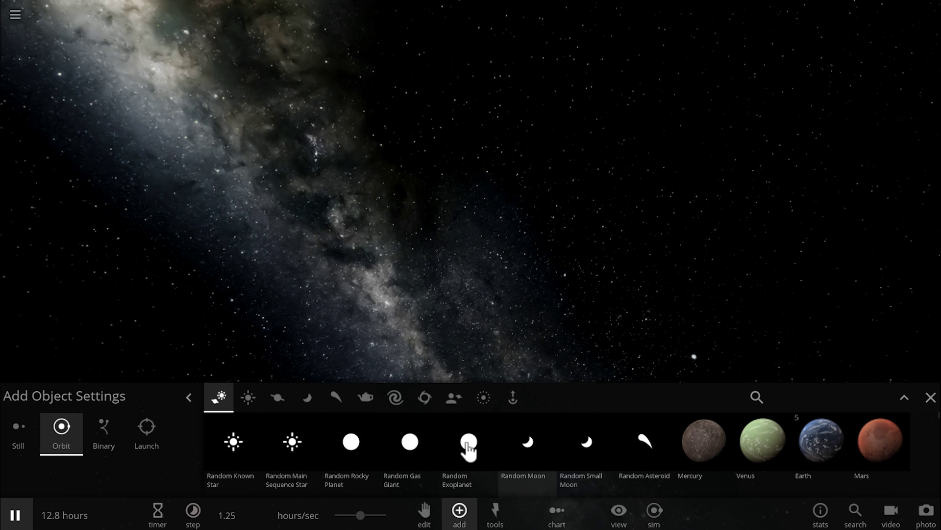
{"action": "left_click", "coordinate": [247, 398]}
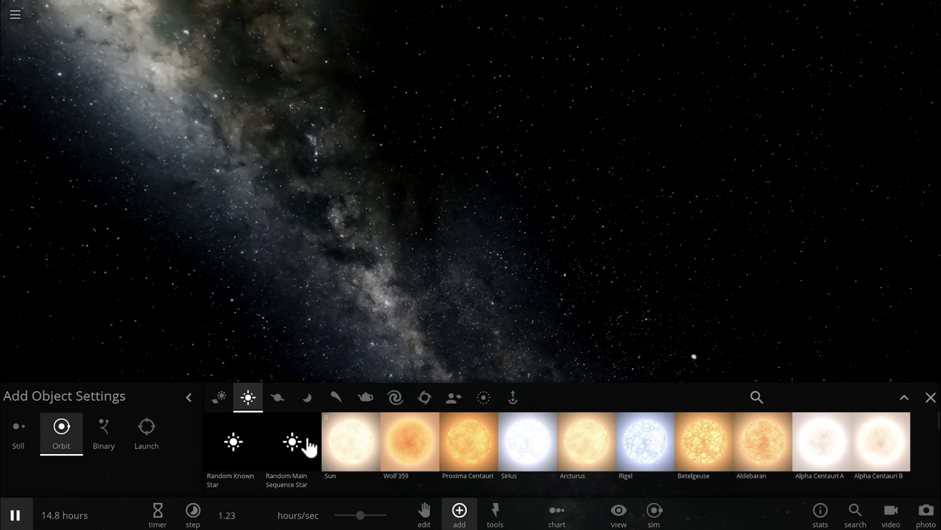
{"action": "left_click", "coordinate": [347, 457]}
{"action": "left_click", "coordinate": [451, 193]}
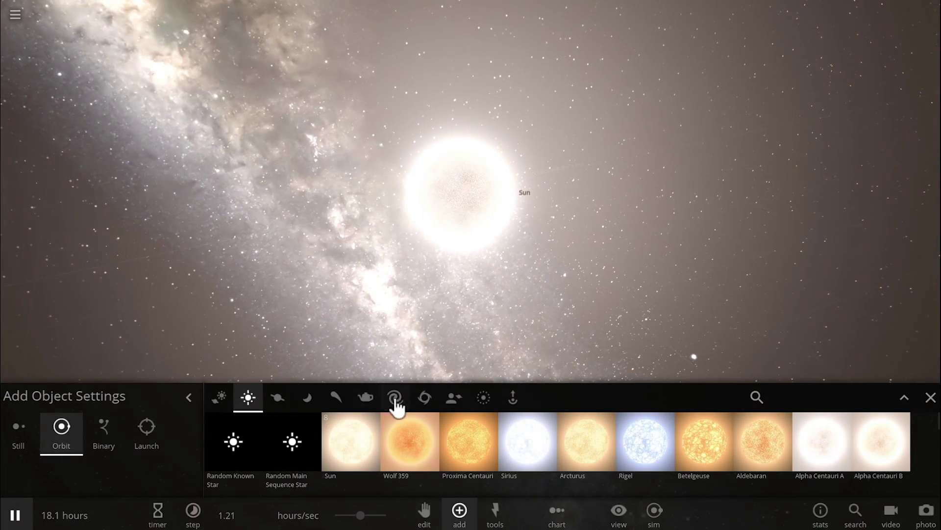
- Place a Black Hole 1 M_Sun about 15 million km from the Sun as a binary companion with balanced motion
{"action": "left_click", "coordinate": [423, 403]}
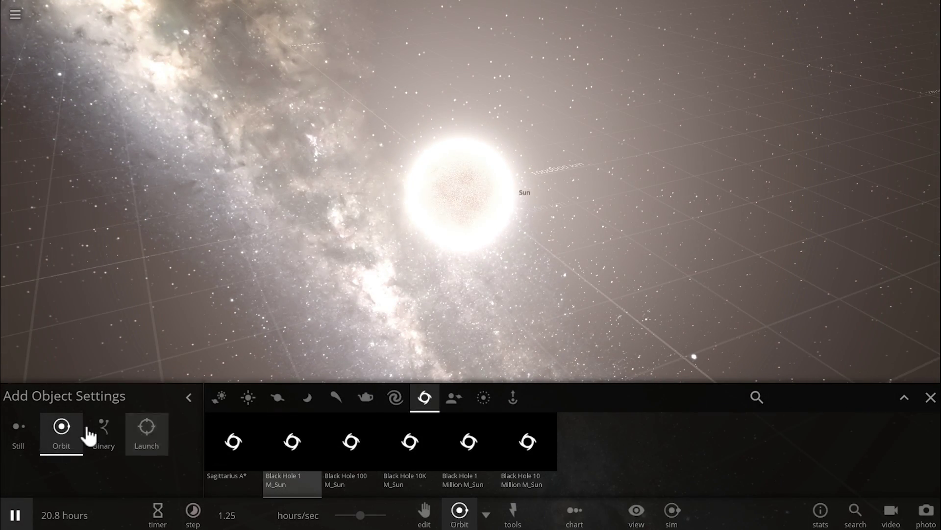
{"action": "left_click", "coordinate": [103, 444]}
{"action": "scroll", "coordinate": [549, 304], "scroll_direction": "down", "scroll_amount": 5}
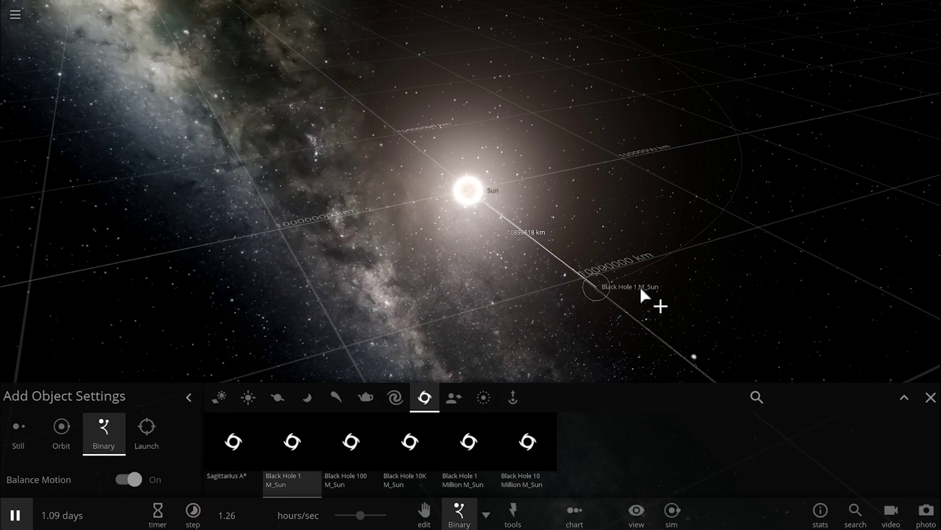
{"action": "key", "text": "Escape"}
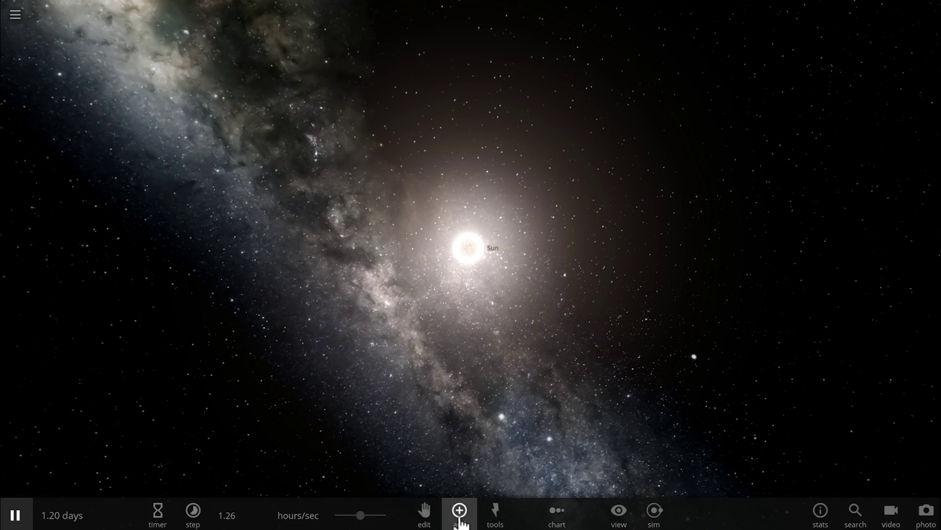
{"action": "left_click", "coordinate": [459, 513]}
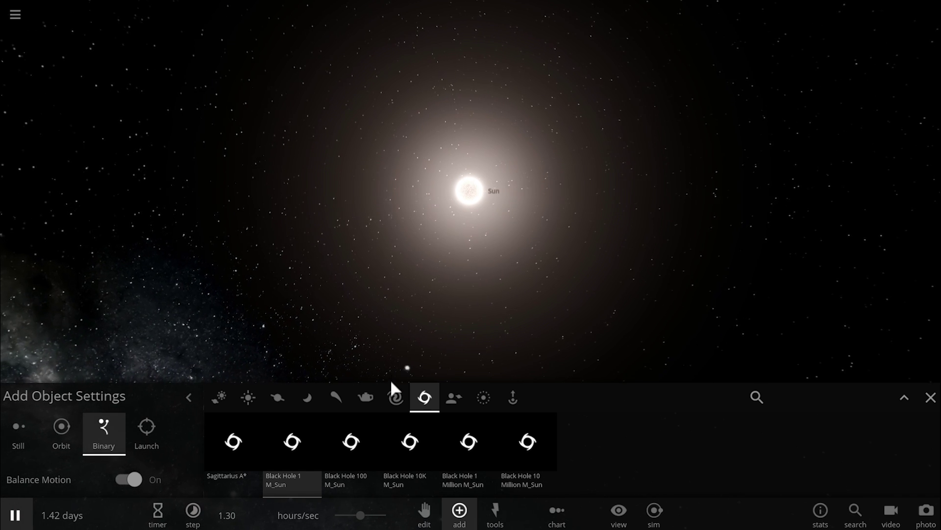
{"action": "left_click", "coordinate": [279, 456]}
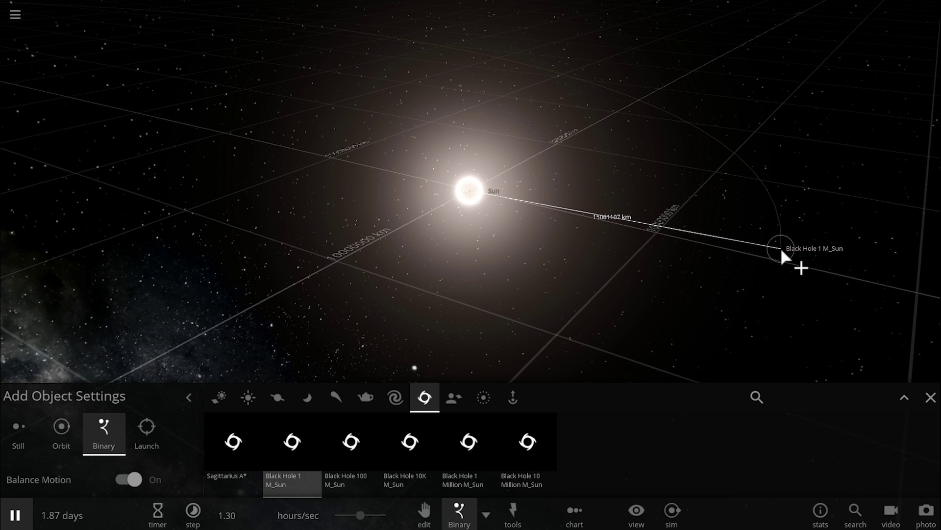
{"action": "left_click", "coordinate": [780, 247]}
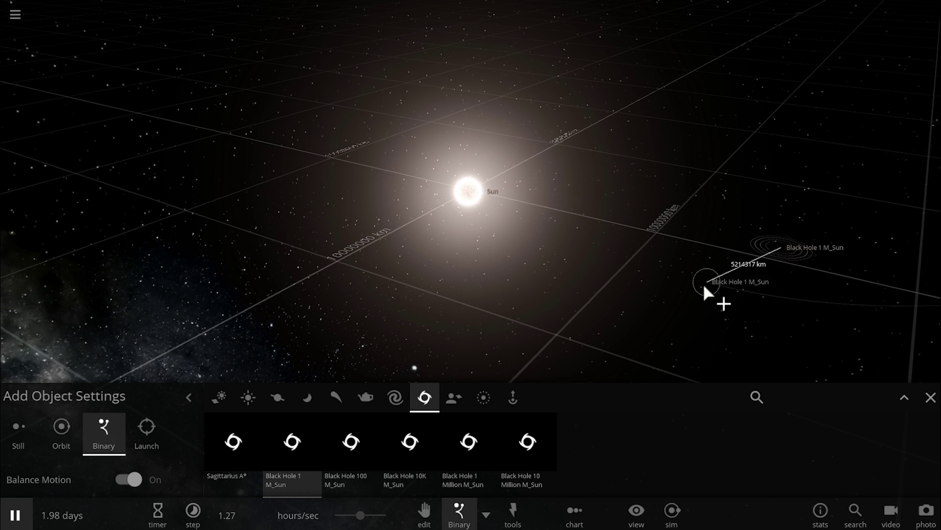
{"action": "left_click", "coordinate": [930, 398]}
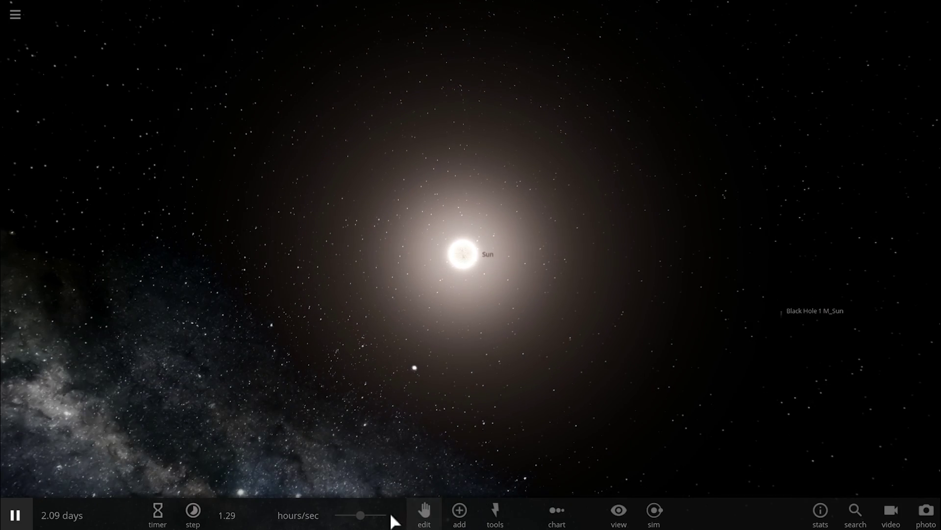
- Speed the simulation up to 21.4 hours/sec and observe the wider binary orbit
{"action": "left_click_drag", "start_coordinate": [394, 510], "coordinate": [419, 508]}
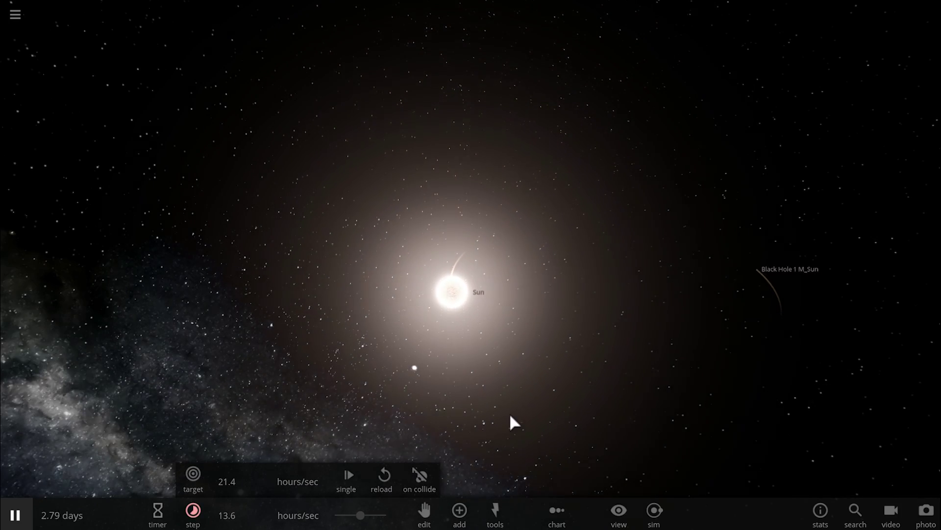
{"action": "left_click_drag", "start_coordinate": [510, 414], "coordinate": [582, 459]}
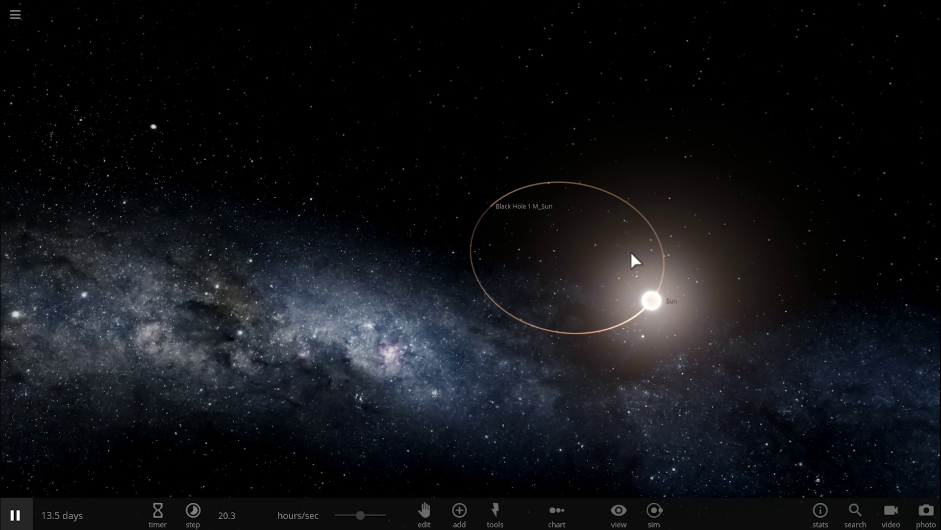
- Pause the simulation and examine the Sun's orbital period and other orbital elements around the black hole
{"action": "key", "text": "space"}
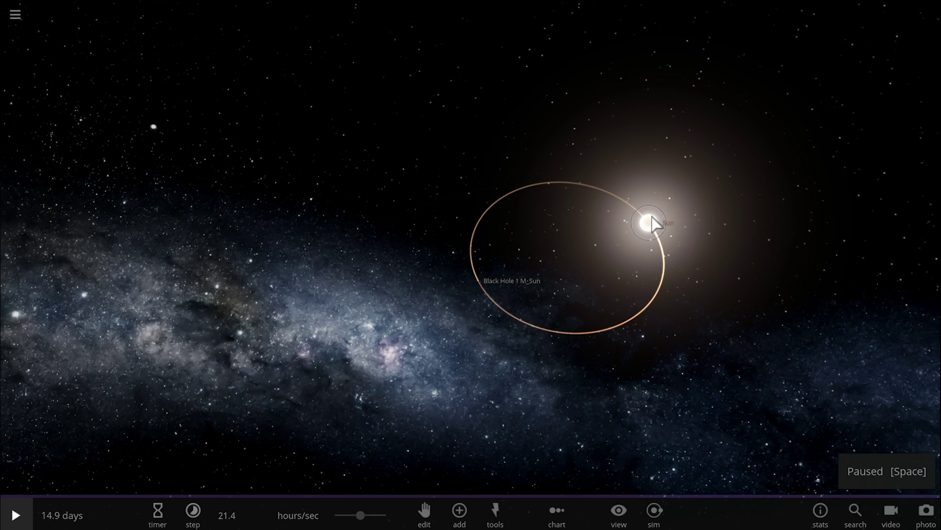
{"action": "left_click", "coordinate": [652, 223]}
{"action": "left_click", "coordinate": [863, 215]}
{"action": "left_click", "coordinate": [759, 186]}
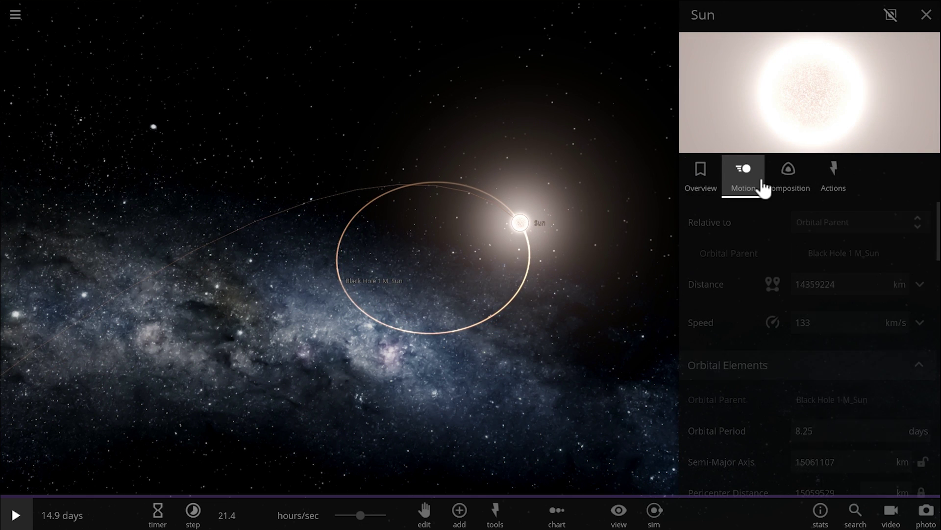
{"action": "scroll", "coordinate": [819, 348], "scroll_direction": "down", "scroll_amount": 5}
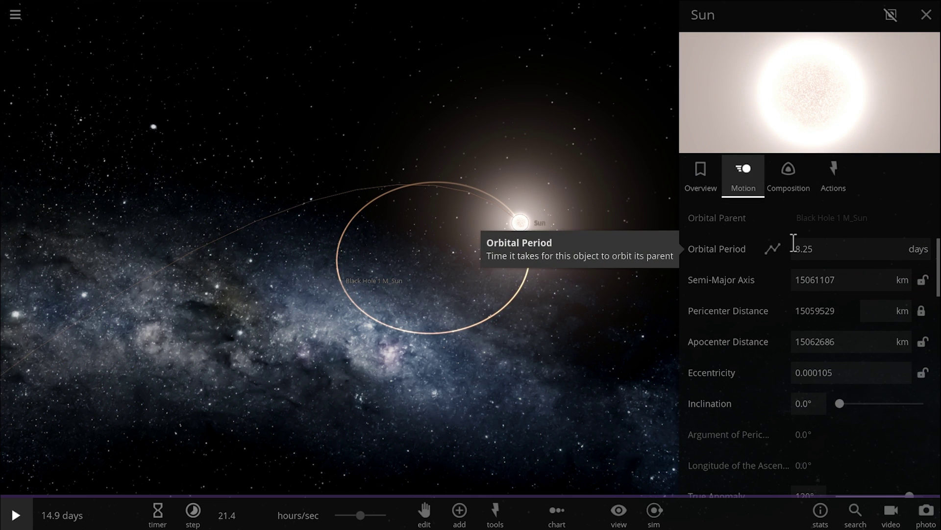
{"action": "left_click", "coordinate": [634, 375]}
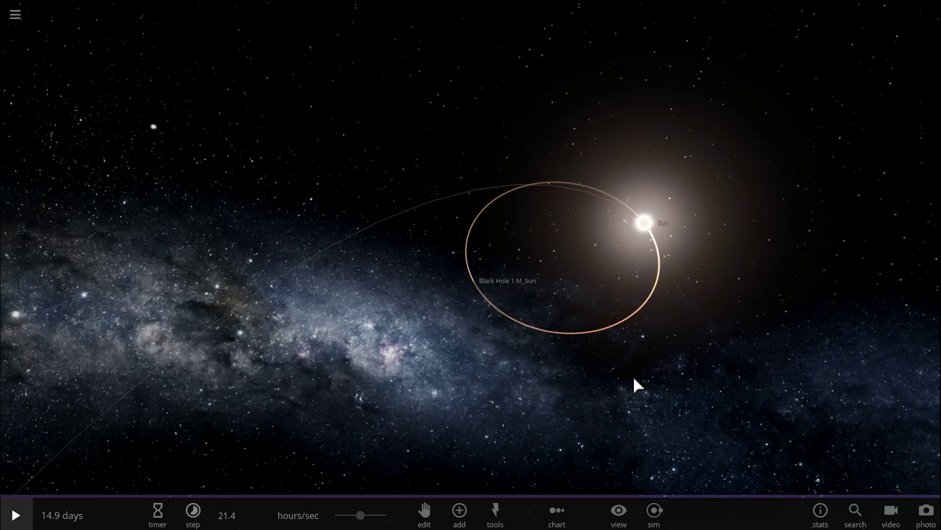
- Resume the simulation and observe the orbiting pair from farther away and from another angle
{"action": "key", "text": "space"}
{"action": "scroll", "coordinate": [634, 379], "scroll_direction": "down", "scroll_amount": 4}
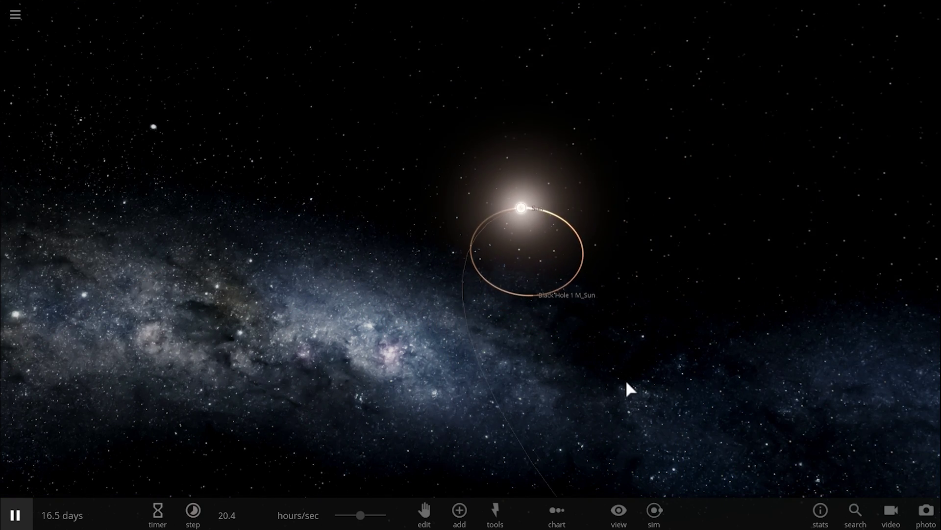
{"action": "left_click_drag", "start_coordinate": [617, 380], "coordinate": [536, 352]}
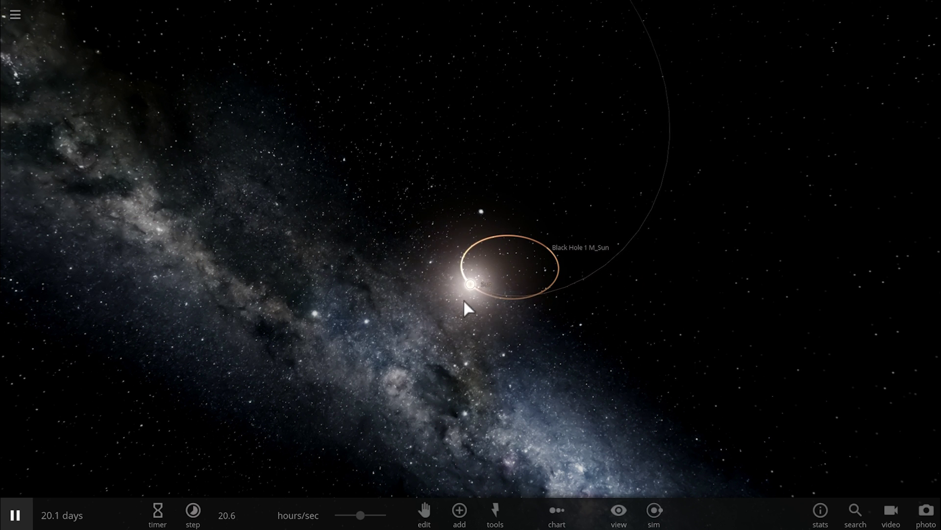
- Look through the actions available for the Sun to find the option for adding planets to the star
{"action": "left_click", "coordinate": [477, 289]}
{"action": "left_click", "coordinate": [864, 241]}
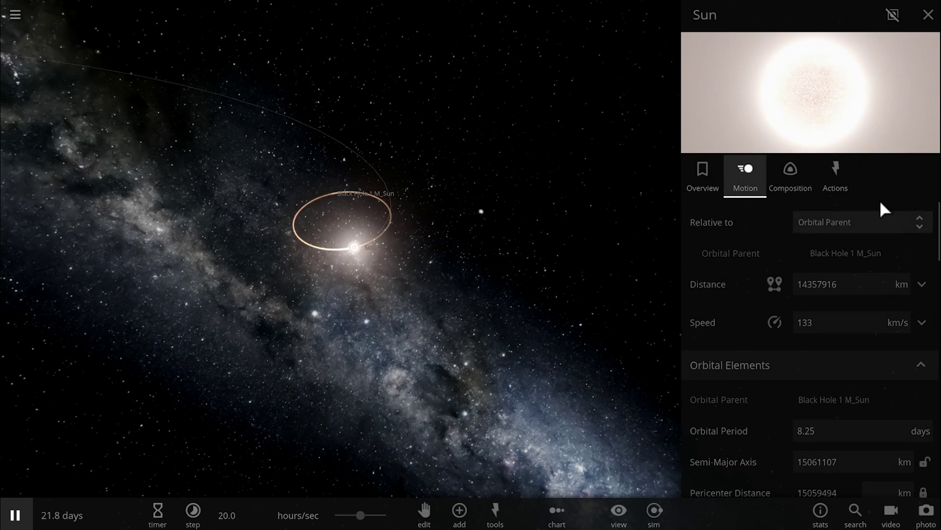
{"action": "left_click", "coordinate": [834, 184]}
{"action": "scroll", "coordinate": [834, 358], "scroll_direction": "down", "scroll_amount": 3}
{"action": "scroll", "coordinate": [790, 414], "scroll_direction": "down", "scroll_amount": 3}
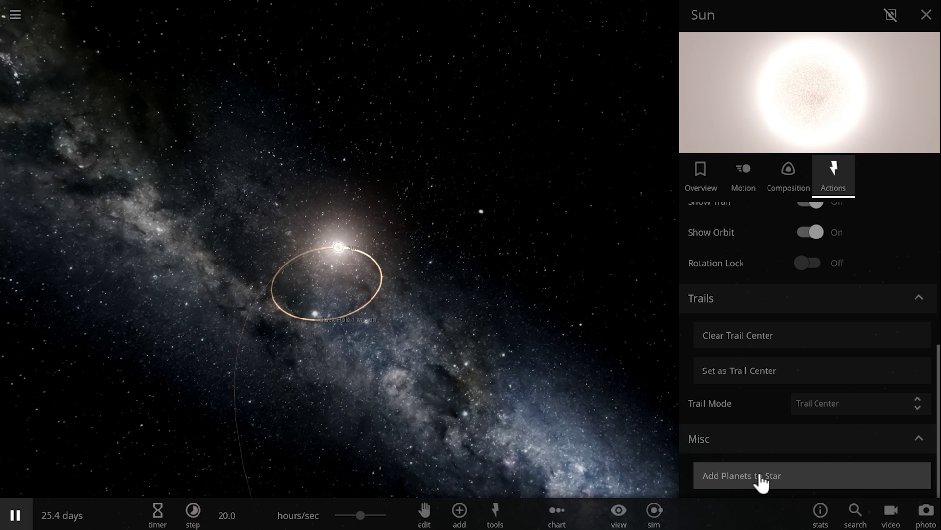
{"action": "left_click", "coordinate": [925, 15]}
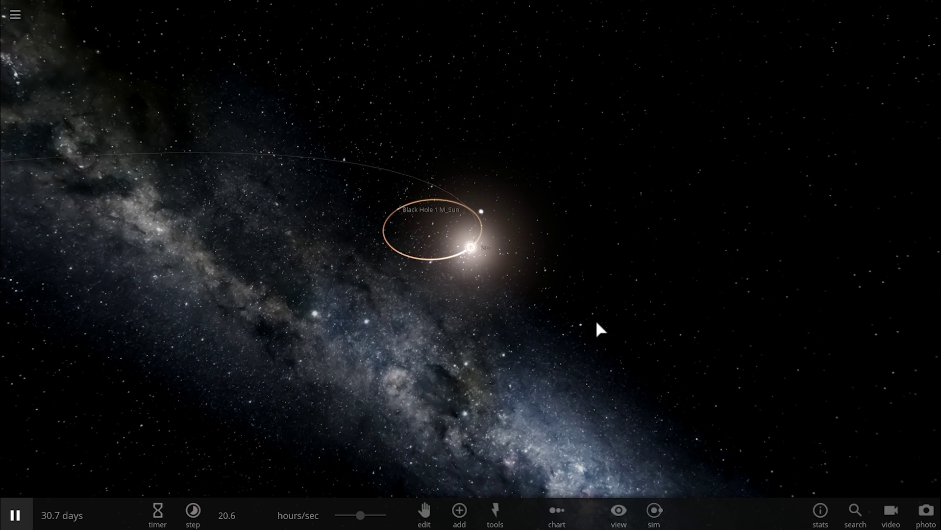
- Pause the simulation and add planets to the Sun
{"action": "left_click_drag", "start_coordinate": [507, 330], "coordinate": [468, 348]}
{"action": "key", "text": "space"}
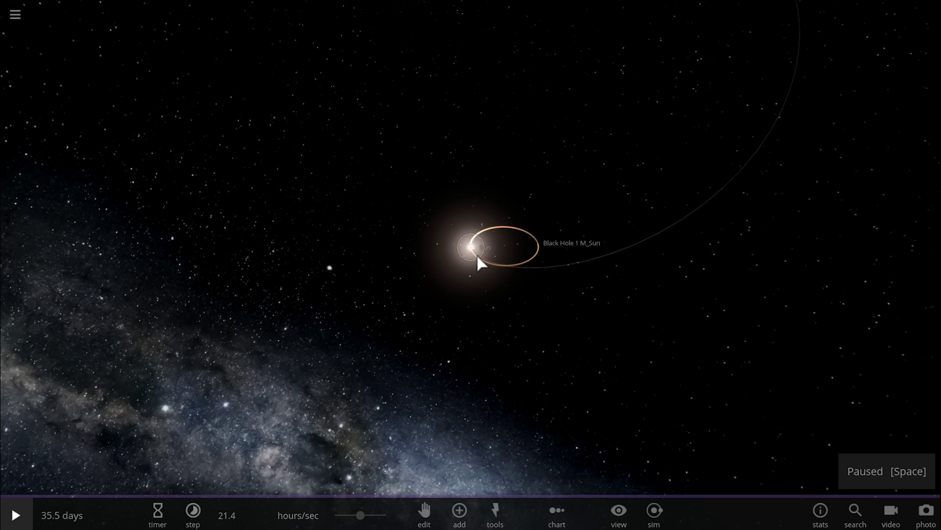
{"action": "mouse_move", "coordinate": [817, 238]}
{"action": "left_click", "coordinate": [876, 233]}
{"action": "scroll", "coordinate": [849, 431], "scroll_direction": "down", "scroll_amount": 5}
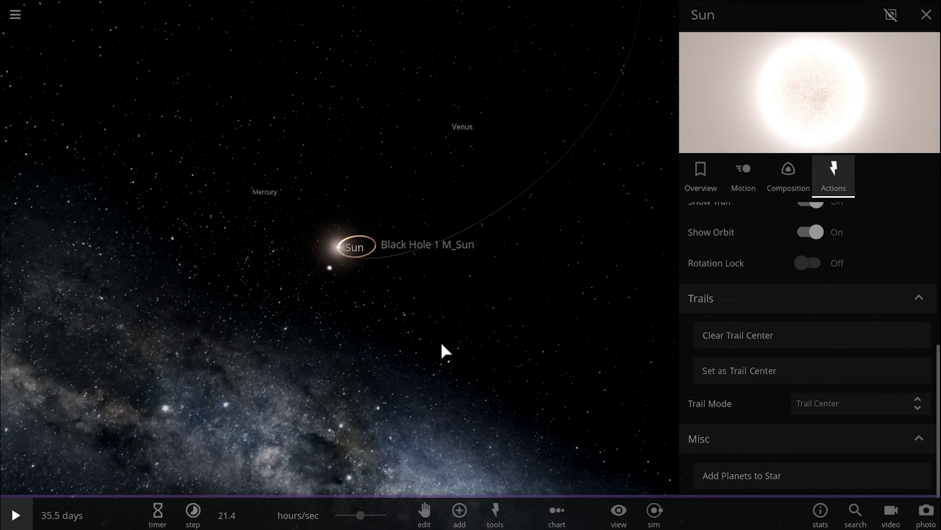
- Resume the simulation and raise its speed to 1.85 days/sec
{"action": "key", "text": "space"}
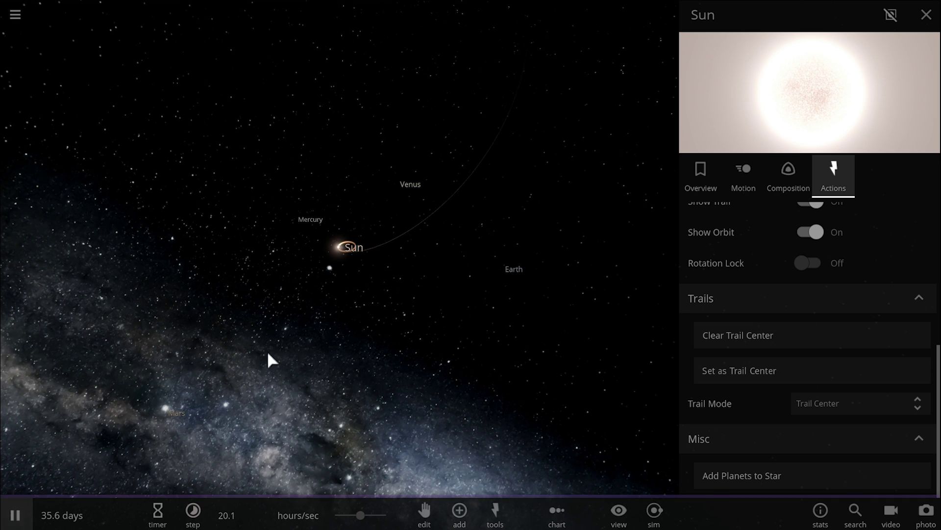
{"action": "left_click", "coordinate": [926, 15]}
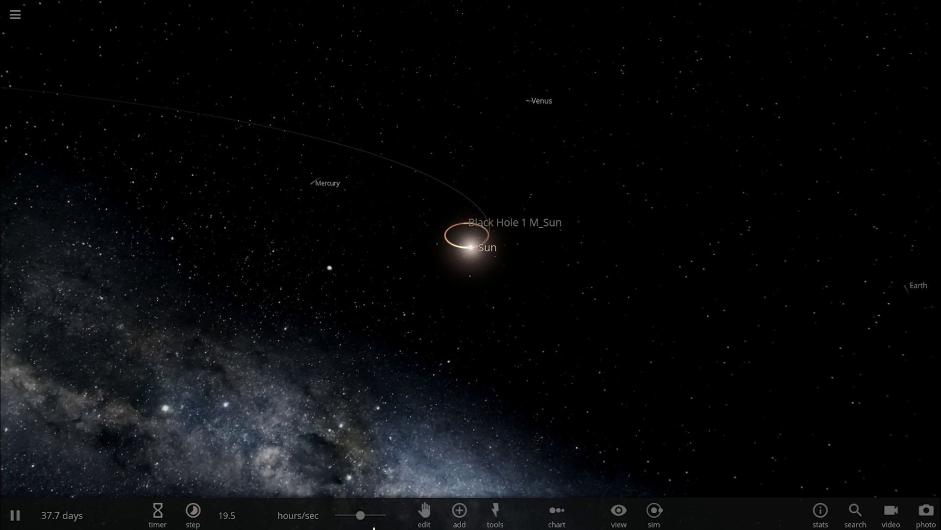
{"action": "left_click", "coordinate": [371, 518]}
{"action": "left_click_drag", "start_coordinate": [372, 519], "coordinate": [373, 517]}
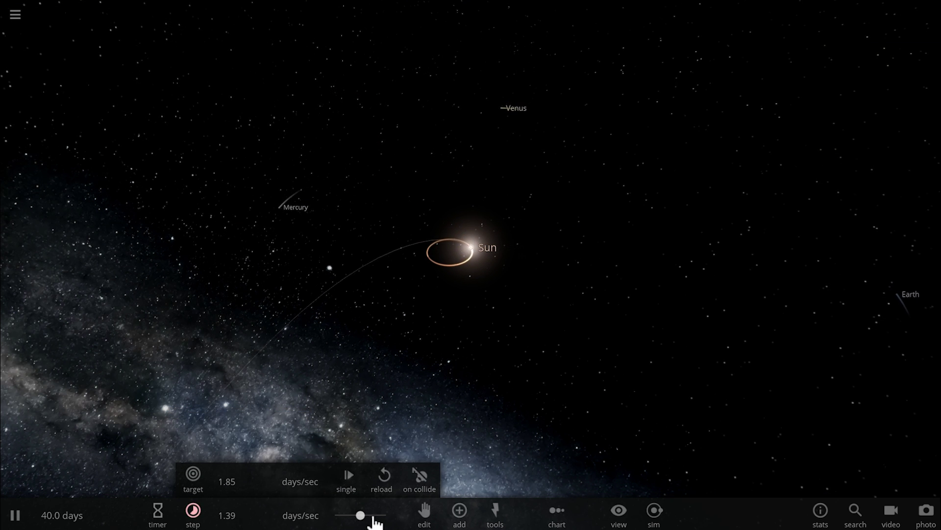
- Select Mercury and examine how its path around the Sun and black hole changes
{"action": "right_click_drag", "start_coordinate": [389, 399], "coordinate": [427, 378]}
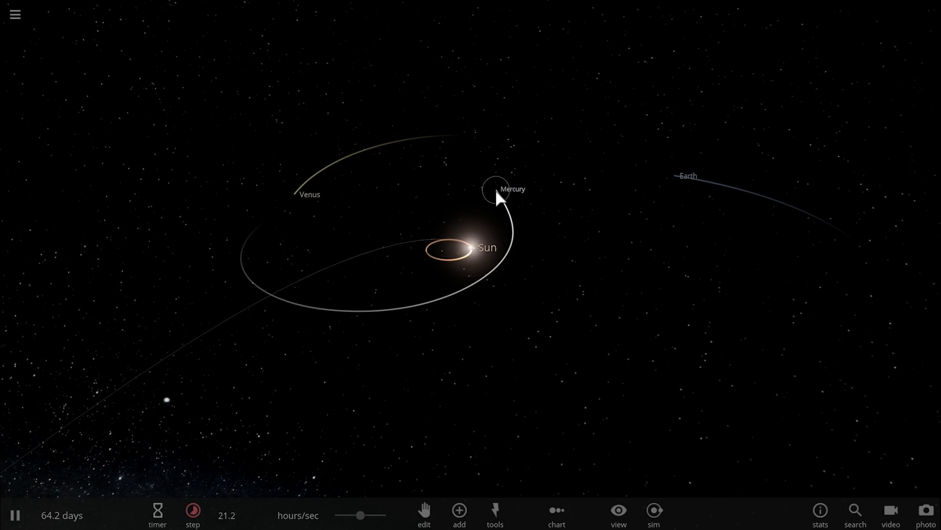
{"action": "left_click", "coordinate": [497, 192]}
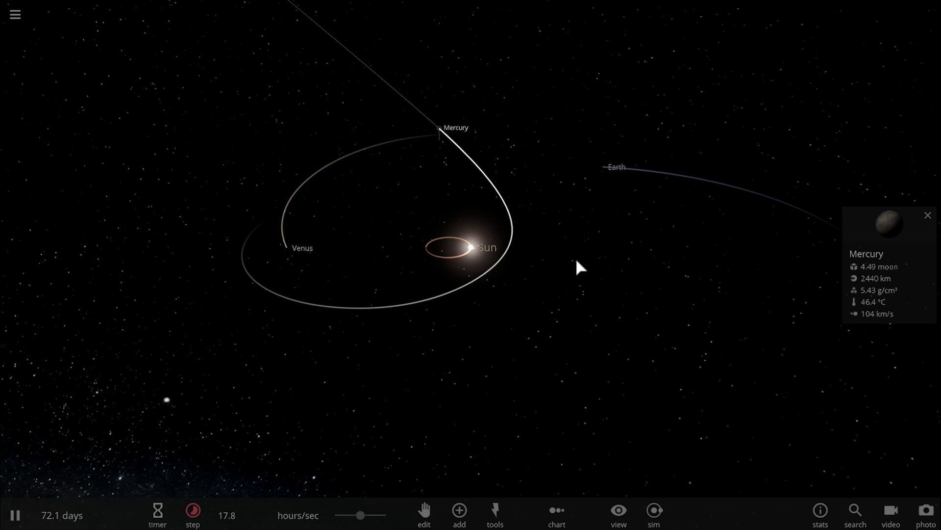
{"action": "right_click_drag", "start_coordinate": [589, 216], "coordinate": [624, 222]}
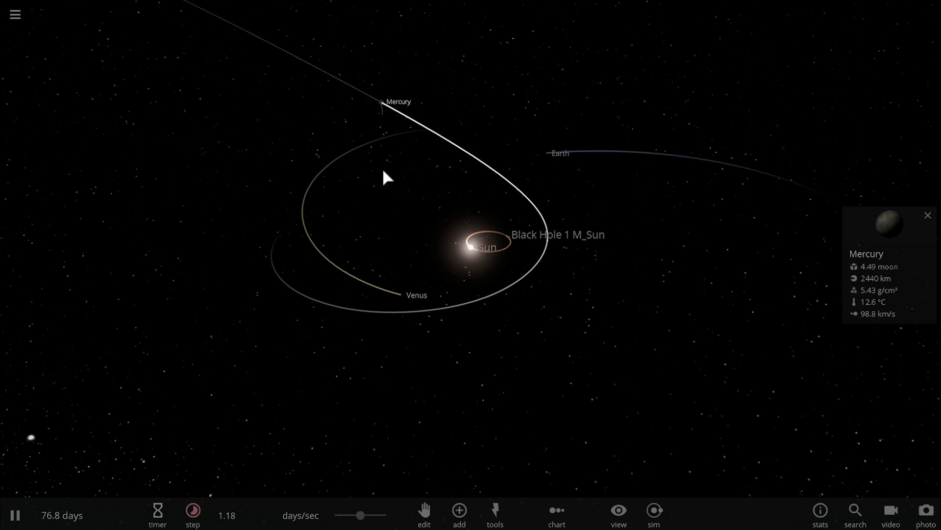
- Create another new empty simulation
{"action": "left_click", "coordinate": [14, 19]}
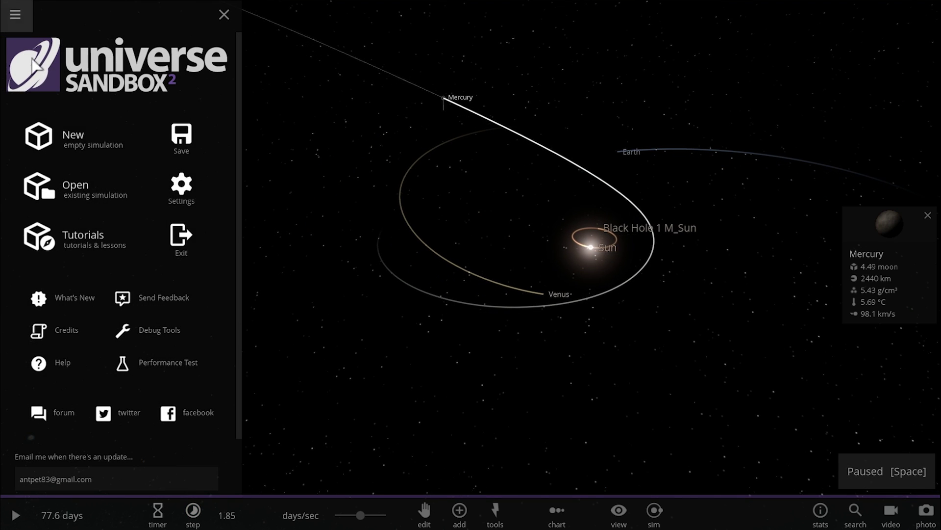
{"action": "left_click", "coordinate": [335, 392]}
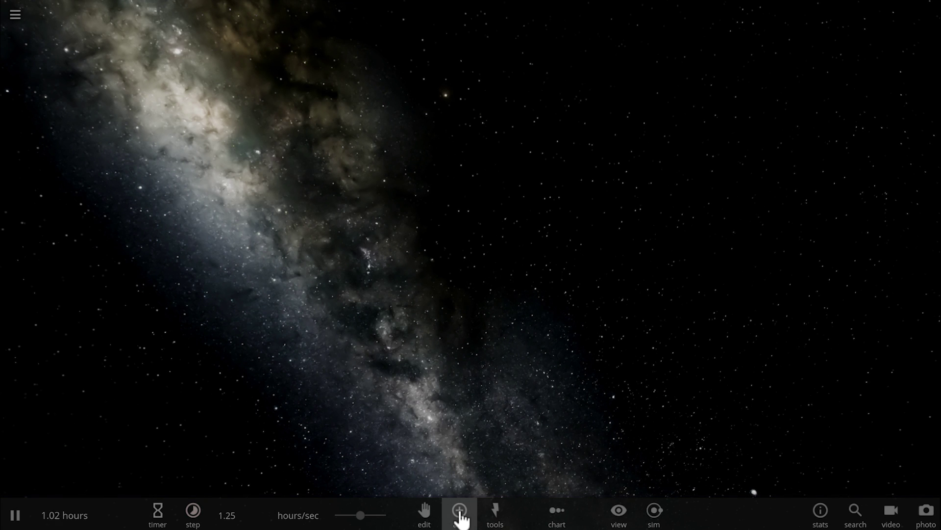
- Add the Sun to the empty simulation
{"action": "left_click", "coordinate": [459, 511]}
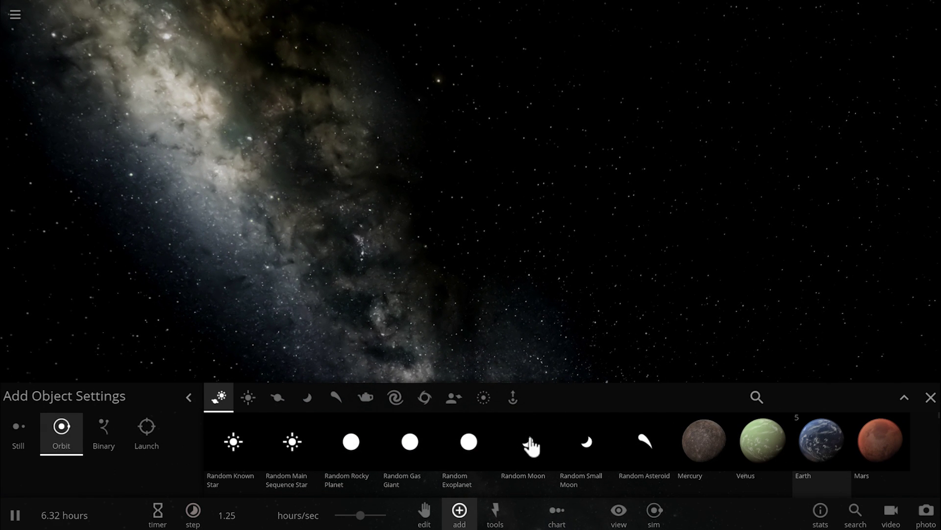
{"action": "left_click", "coordinate": [249, 399]}
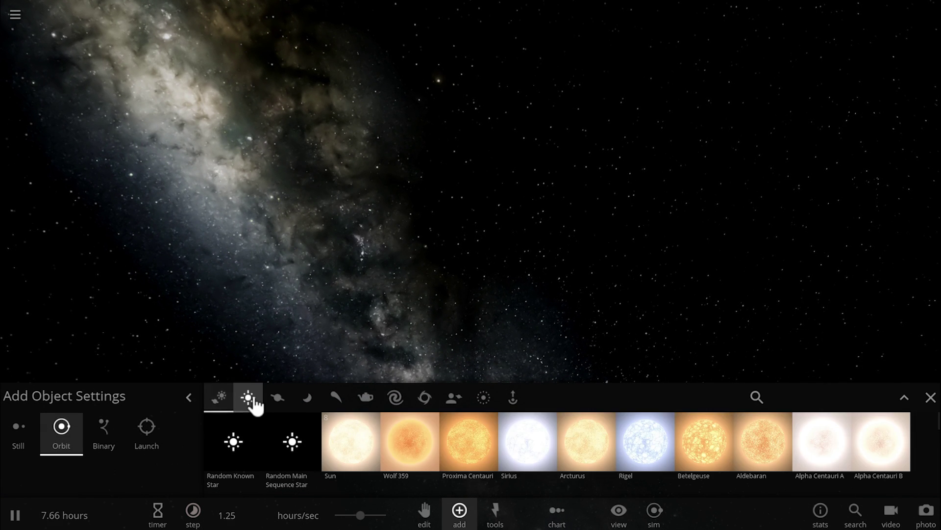
{"action": "left_click", "coordinate": [342, 436]}
{"action": "left_click", "coordinate": [414, 214]}
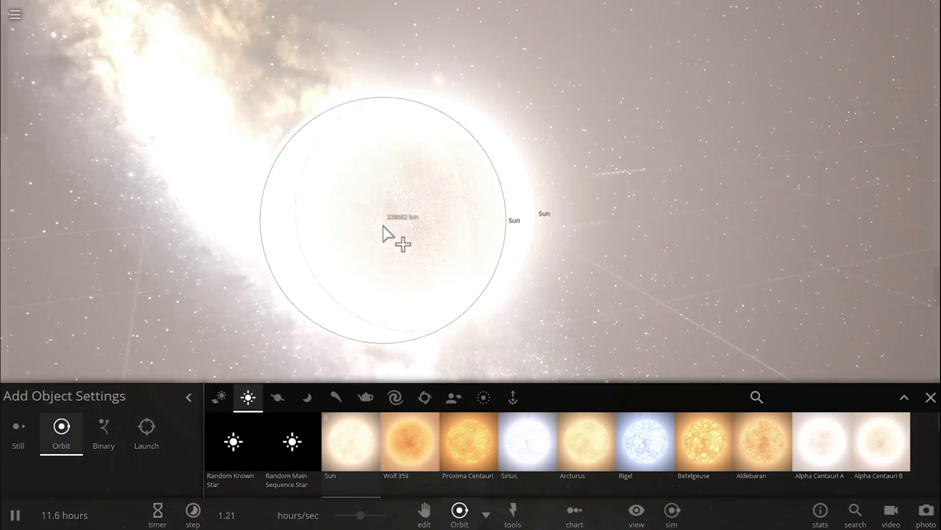
{"action": "scroll", "coordinate": [364, 236], "scroll_direction": "down", "scroll_amount": 10}
{"action": "key", "text": "Escape"}
{"action": "right_click_drag", "start_coordinate": [328, 315], "coordinate": [341, 313]}
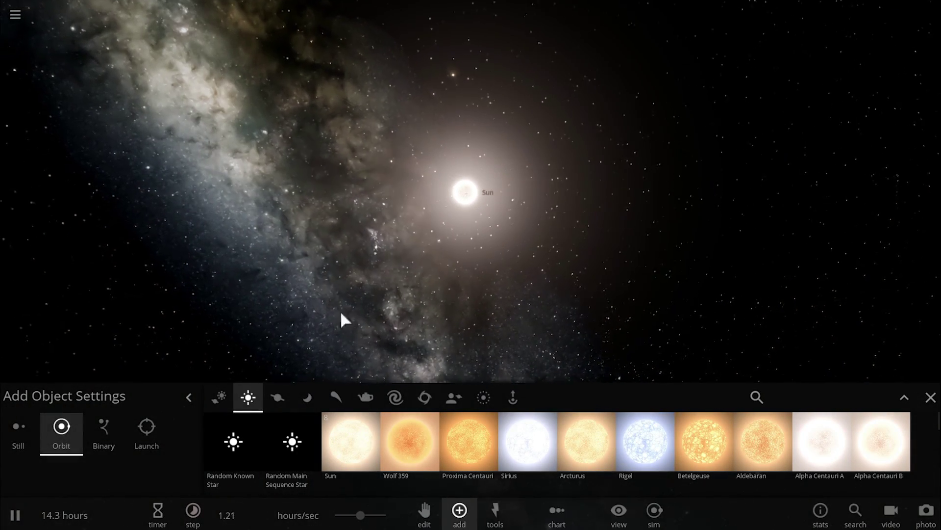
- Put a one-solar-mass black hole in a binary orbit with the Sun and create a barycenter for the pair
{"action": "left_click", "coordinate": [288, 403]}
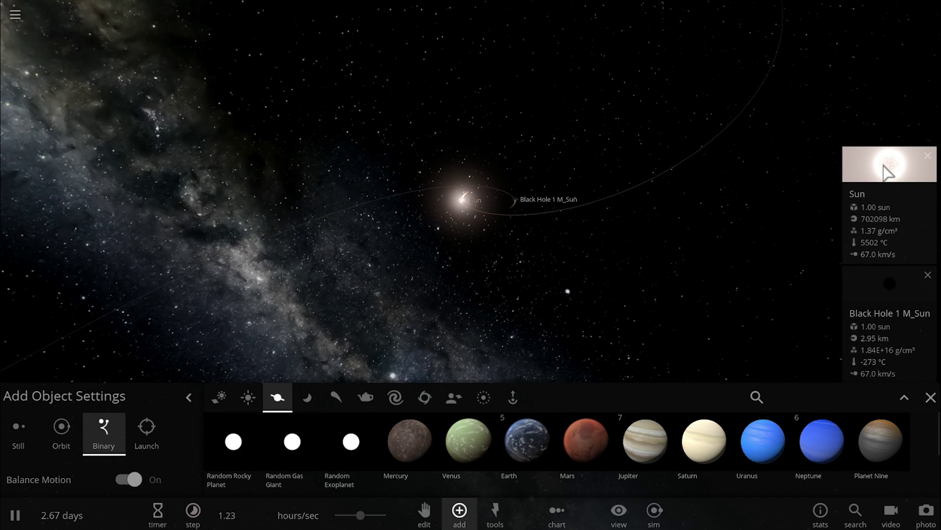
{"action": "left_click", "coordinate": [885, 171]}
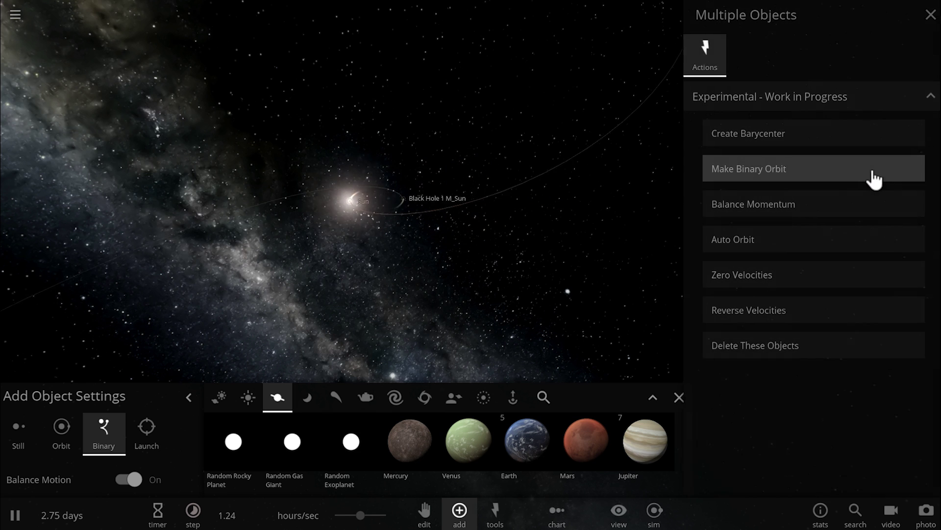
{"action": "left_click", "coordinate": [763, 141]}
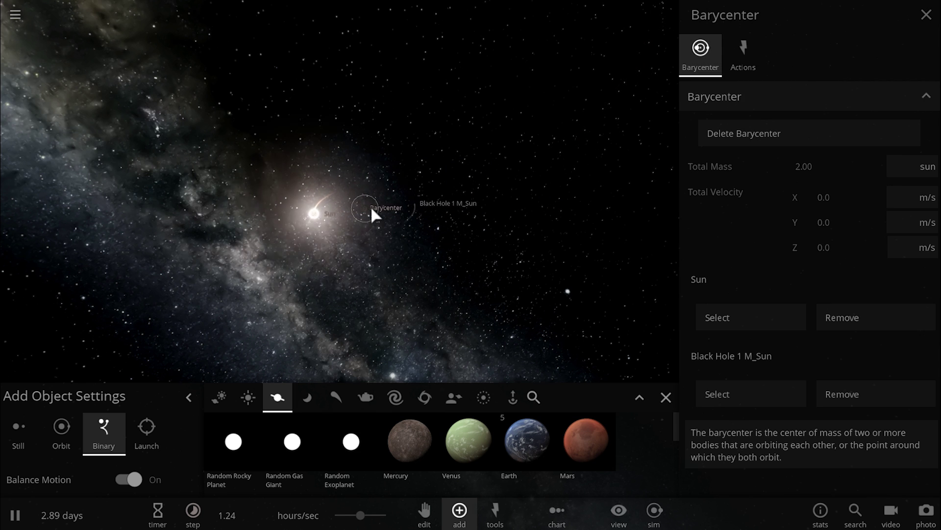
{"action": "left_click", "coordinate": [925, 19]}
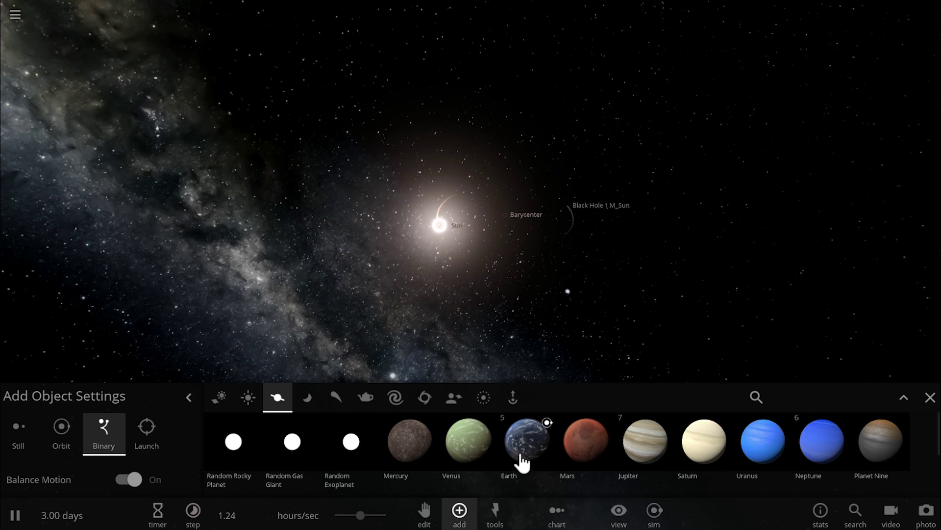
- Place Earth about 1 AU from the Sun in binary mode, pause the simulation and open Earth's properties
{"action": "left_click", "coordinate": [522, 454]}
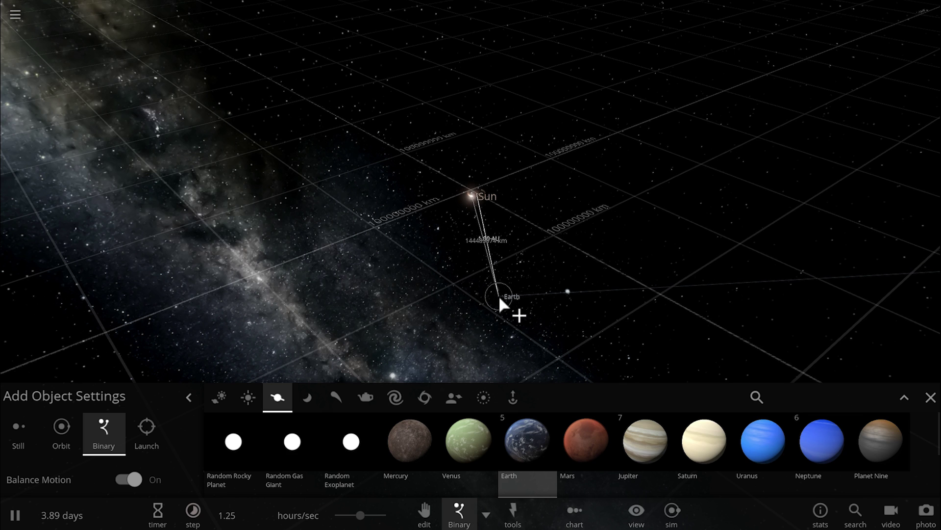
{"action": "left_click", "coordinate": [499, 295]}
{"action": "key", "text": "space"}
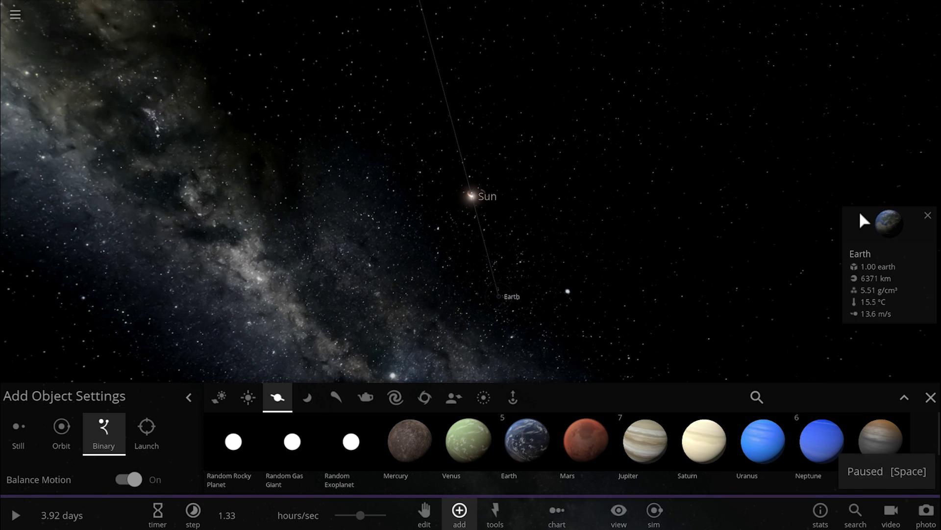
{"action": "left_click", "coordinate": [884, 227]}
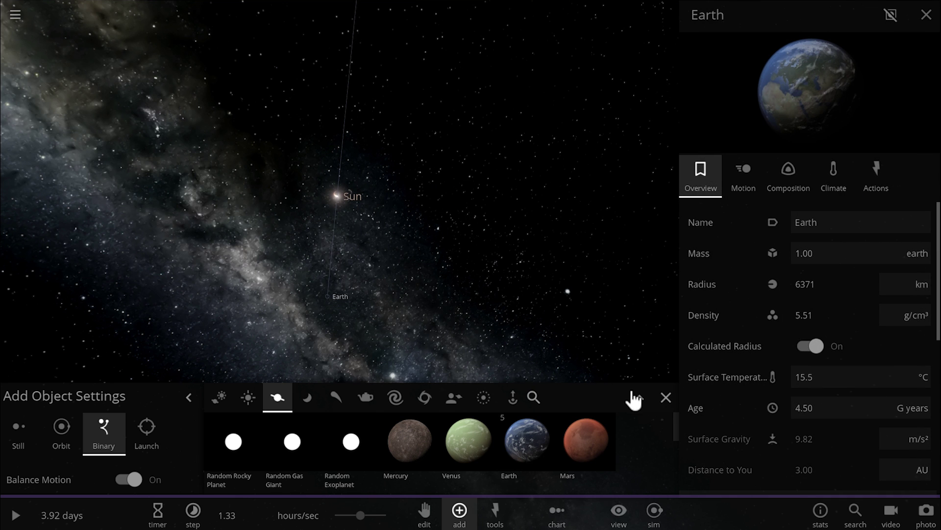
- Focus on Earth and set its speed to 41.1 km/s in its motion properties
{"action": "left_click", "coordinate": [666, 398]}
{"action": "left_click_drag", "start_coordinate": [478, 309], "coordinate": [368, 349]}
{"action": "double_click", "coordinate": [353, 359]}
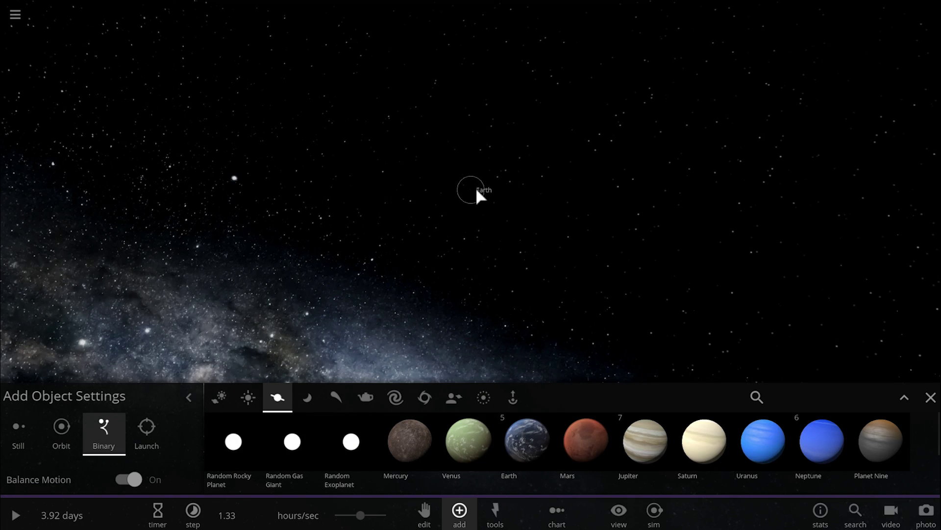
{"action": "double_click", "coordinate": [477, 191]}
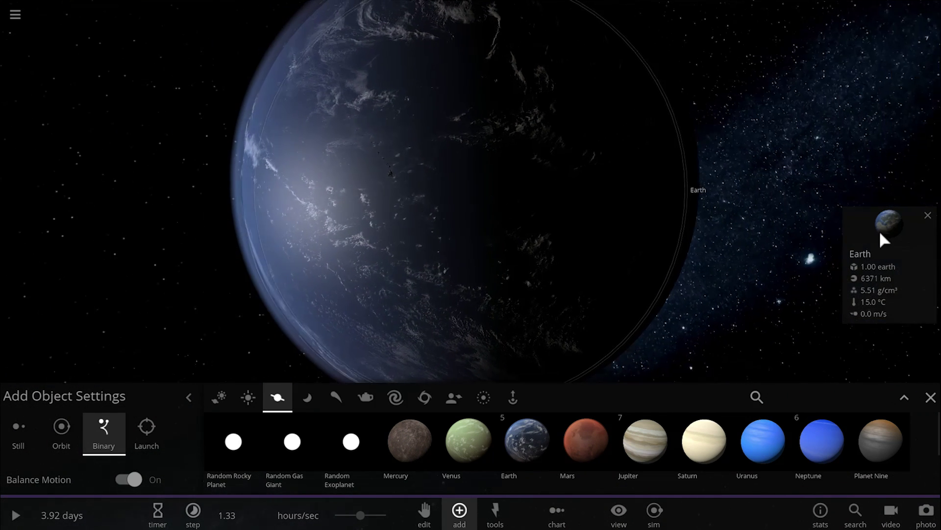
{"action": "left_click", "coordinate": [880, 230]}
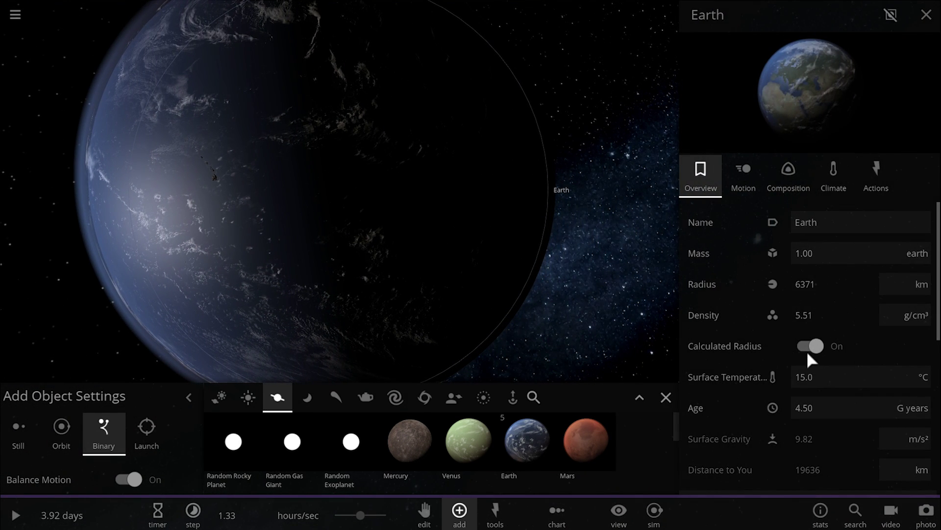
{"action": "scroll", "coordinate": [821, 302], "scroll_direction": "down", "scroll_amount": 5}
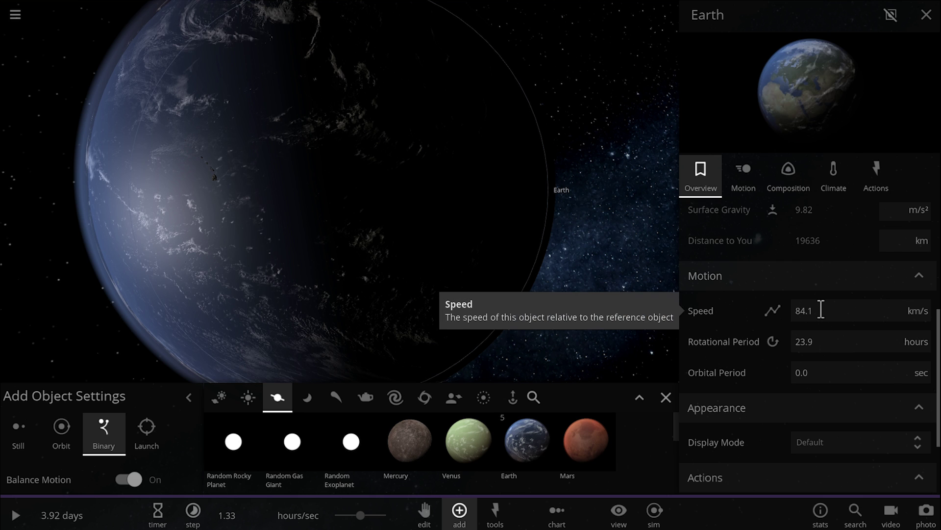
{"action": "left_click", "coordinate": [821, 310]}
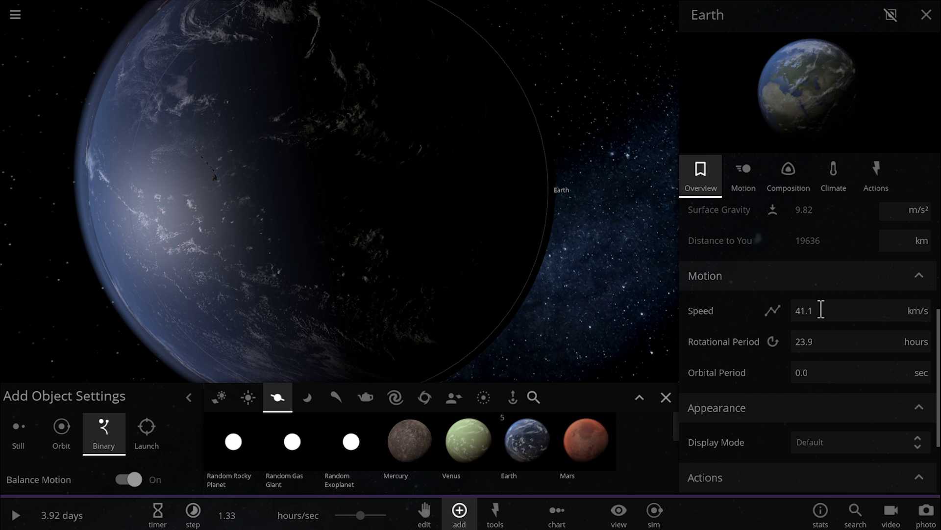
{"action": "left_click", "coordinate": [666, 397]}
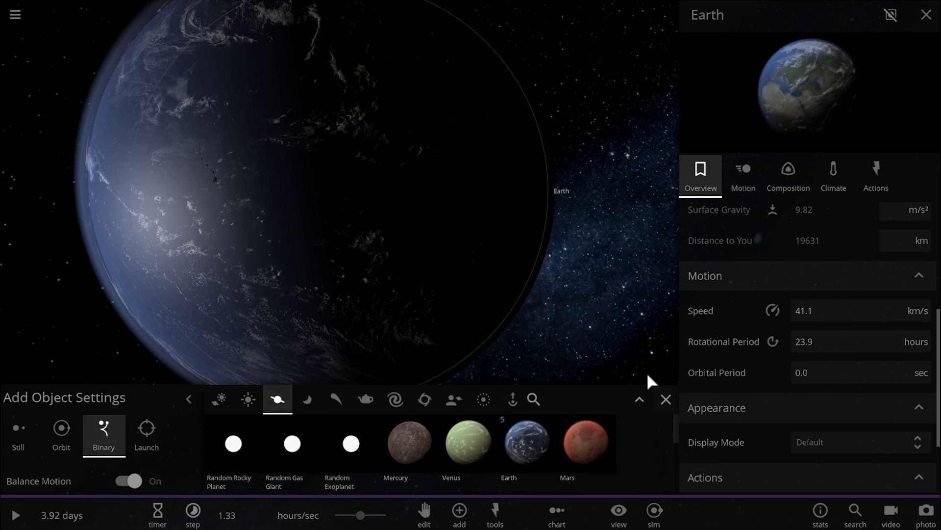
- Bring the Sun and black hole into view behind Earth, resume the simulation and raise its speed to about 9.9 hours/sec
{"action": "scroll", "coordinate": [538, 333], "scroll_direction": "down", "scroll_amount": 3}
{"action": "right_click_drag", "start_coordinate": [513, 336], "coordinate": [427, 349]}
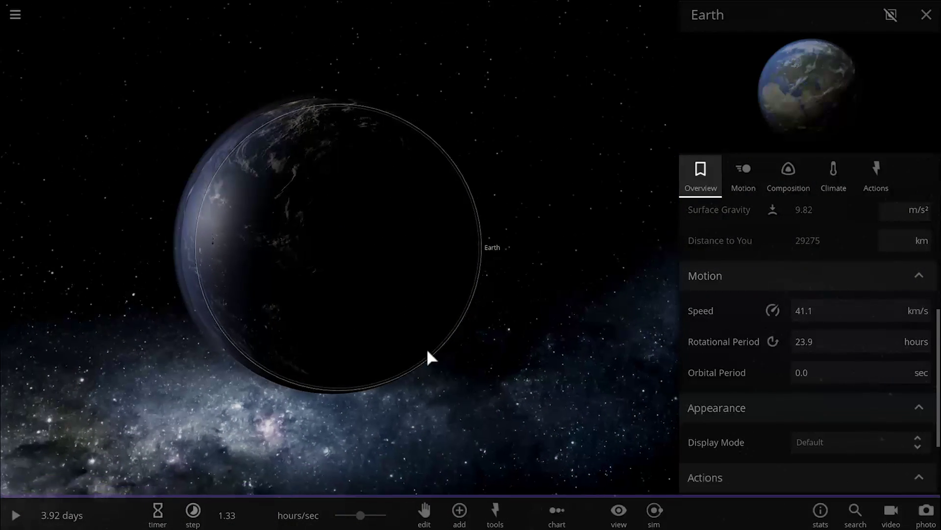
{"action": "right_click_drag", "start_coordinate": [511, 376], "coordinate": [419, 334]}
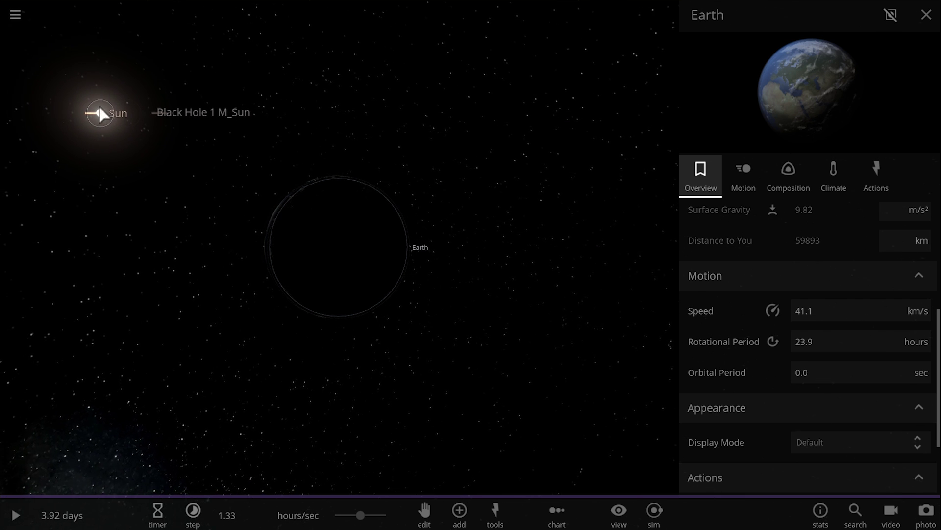
{"action": "left_click", "coordinate": [911, 27]}
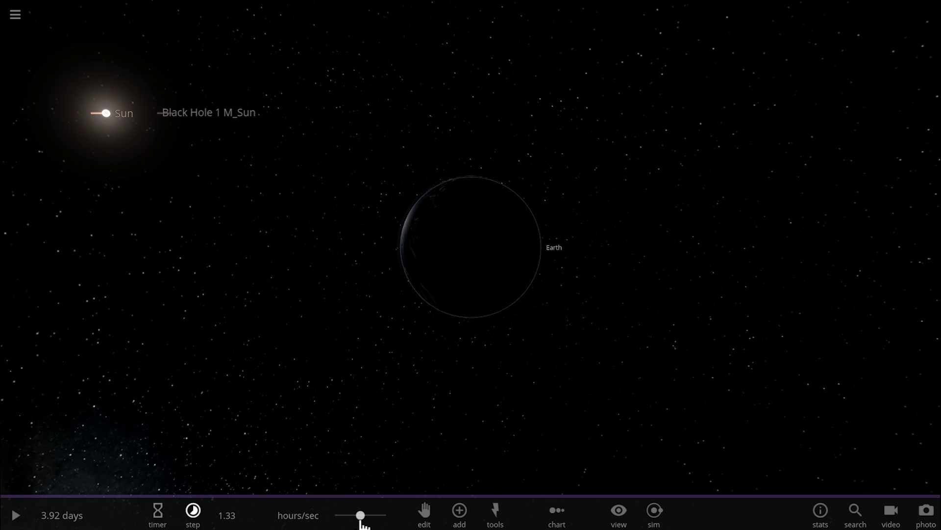
{"action": "mouse_move", "coordinate": [349, 512]}
{"action": "key", "text": "space"}
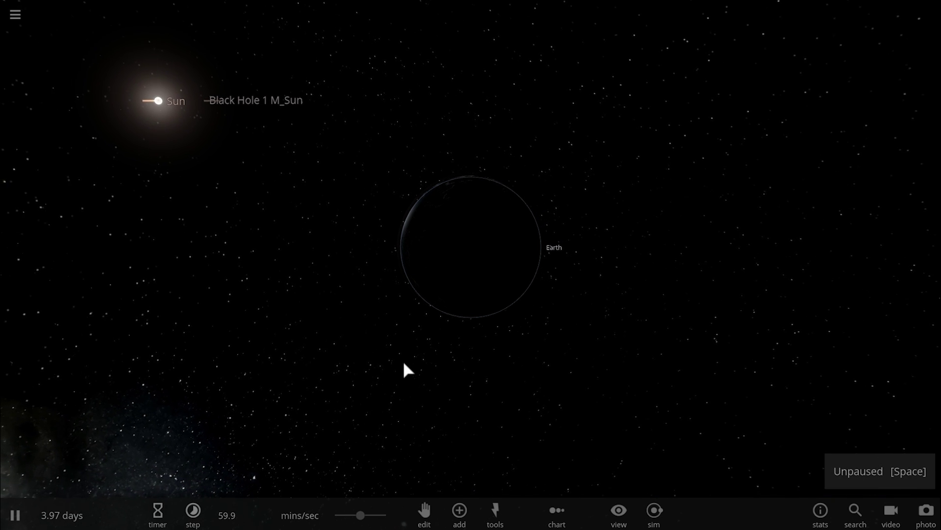
{"action": "left_click_drag", "start_coordinate": [362, 518], "coordinate": [392, 523]}
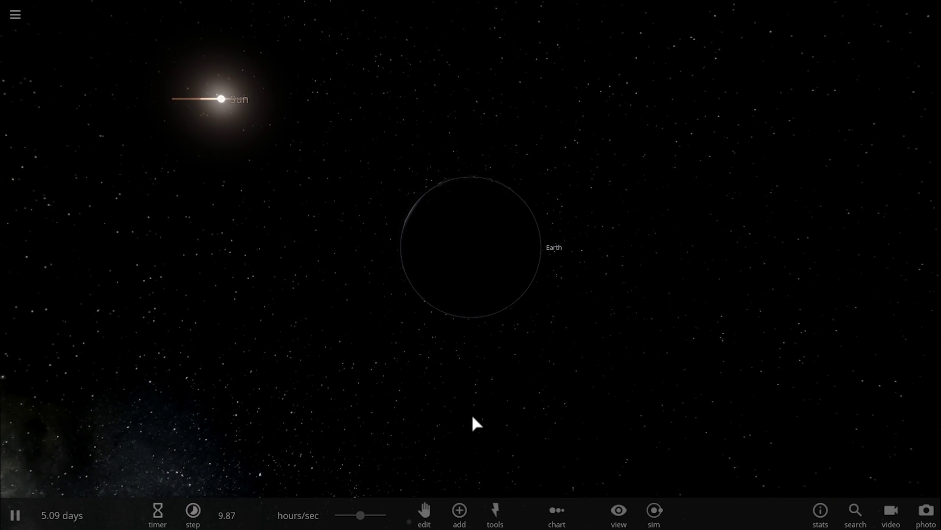
{"action": "left_click_drag", "start_coordinate": [472, 416], "coordinate": [453, 406]}
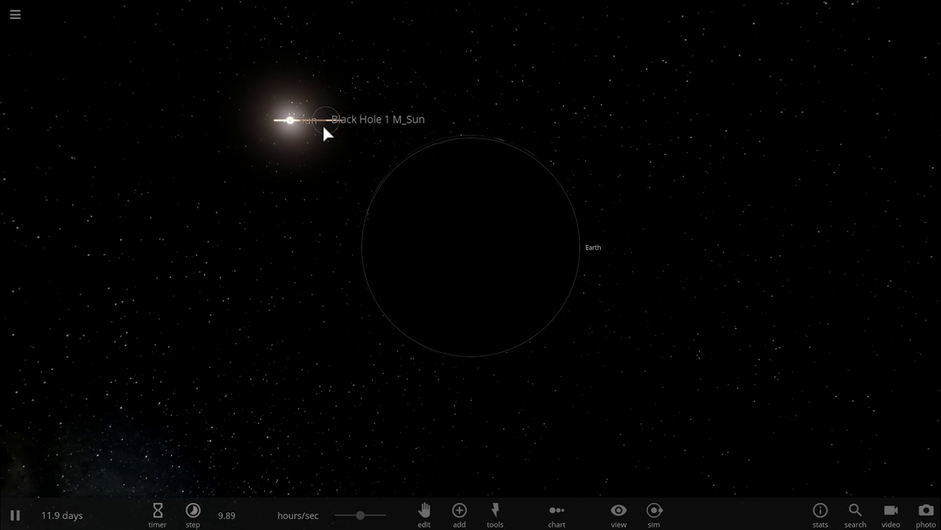
- Focus on the Sun and examine its mutual orbit with the black hole, pausing and resuming the simulation
{"action": "double_click", "coordinate": [306, 122]}
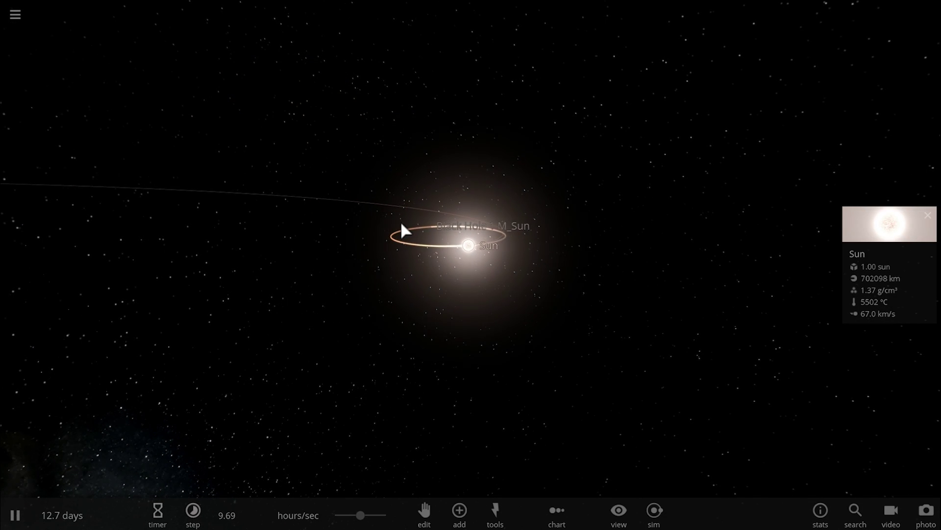
{"action": "key", "text": "space"}
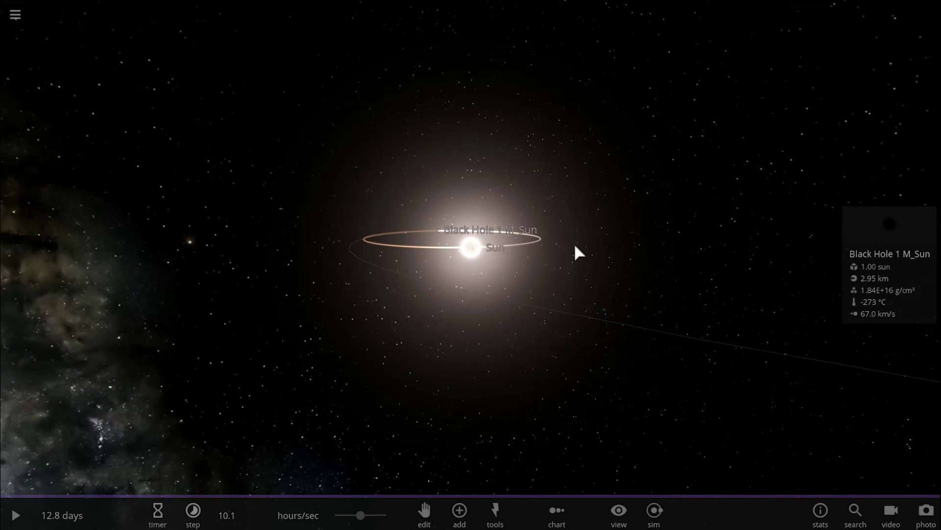
{"action": "left_click", "coordinate": [478, 249]}
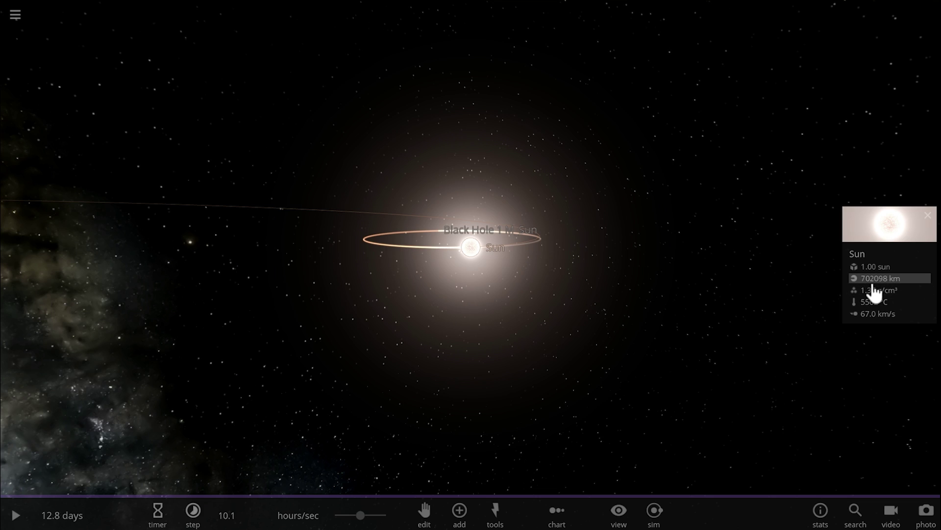
{"action": "left_click_drag", "start_coordinate": [467, 260], "coordinate": [460, 259]}
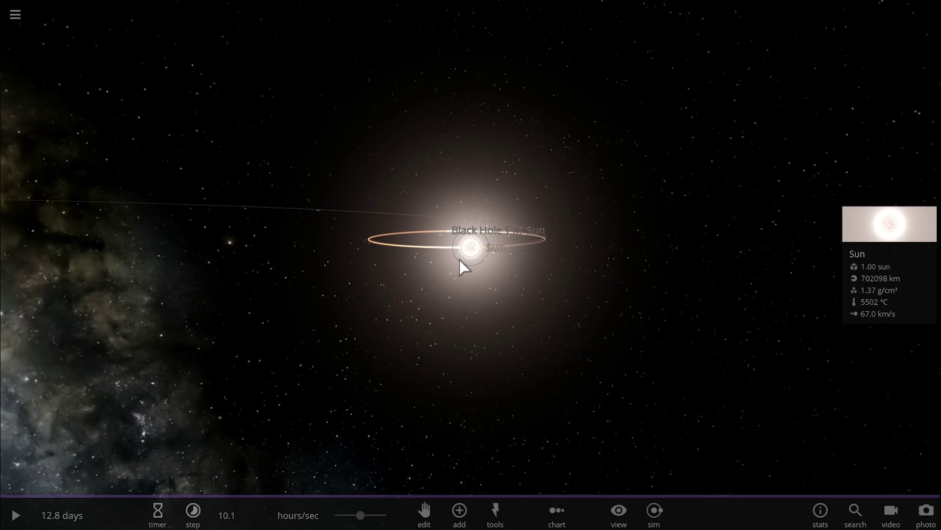
{"action": "scroll", "coordinate": [461, 260], "scroll_direction": "up", "scroll_amount": 6}
{"action": "key", "text": "space"}
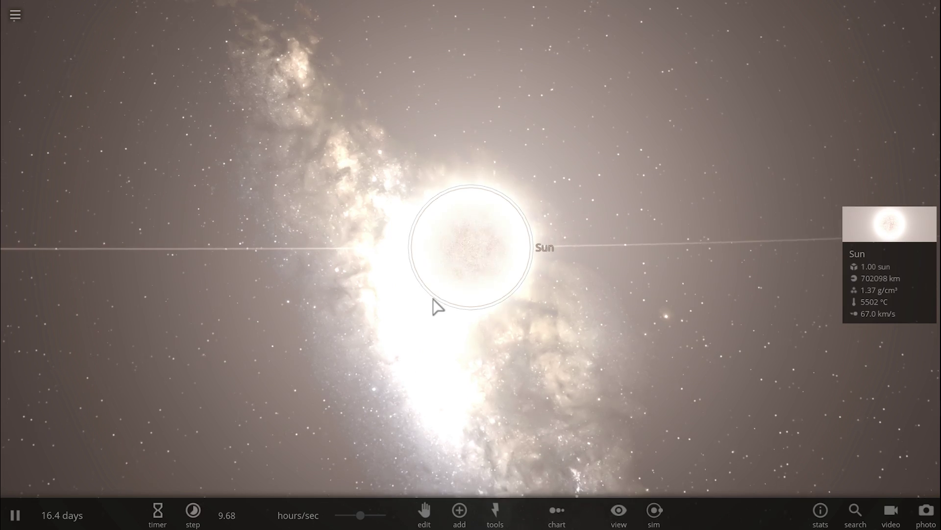
{"action": "scroll", "coordinate": [434, 301], "scroll_direction": "down", "scroll_amount": 4}
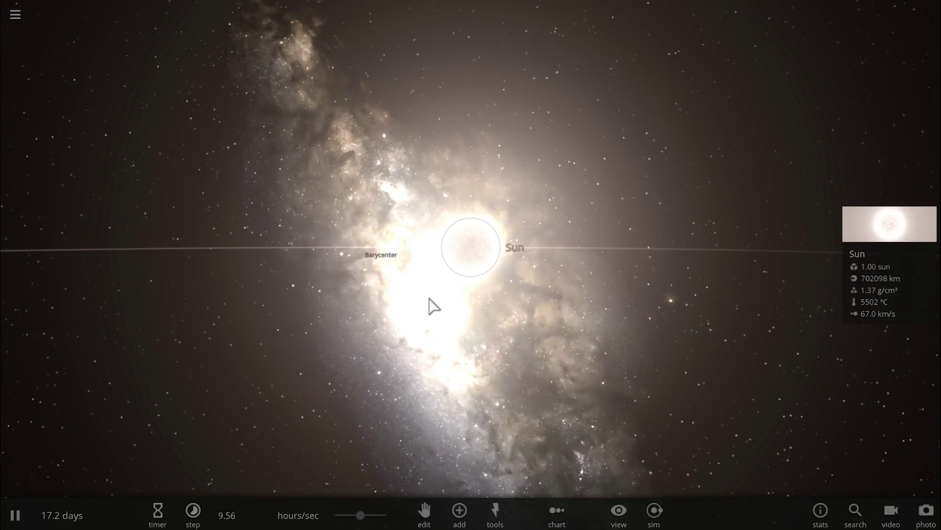
{"action": "scroll", "coordinate": [500, 316], "scroll_direction": "down", "scroll_amount": 6}
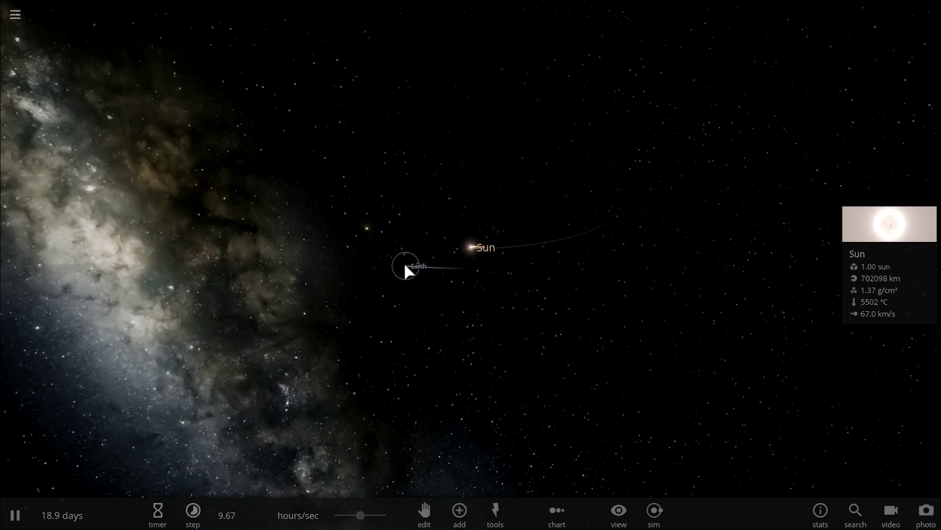
- Focus on Earth and raise the simulation's target speed to 2.49 days/sec to follow Earth's orbit around the pair
{"action": "left_click", "coordinate": [405, 265]}
{"action": "left_click_drag", "start_coordinate": [417, 314], "coordinate": [540, 414]}
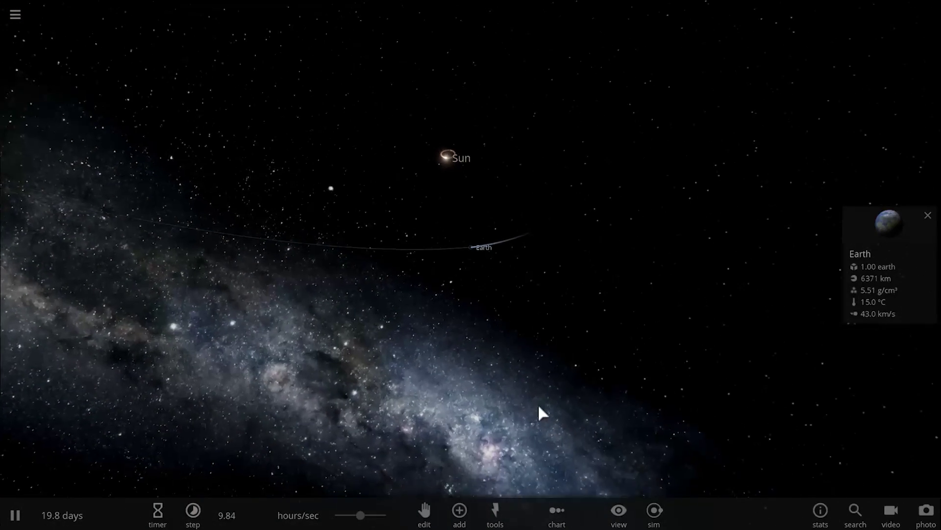
{"action": "key", "text": "space"}
{"action": "key", "text": "space"}
{"action": "left_click_drag", "start_coordinate": [360, 515], "coordinate": [368, 520]}
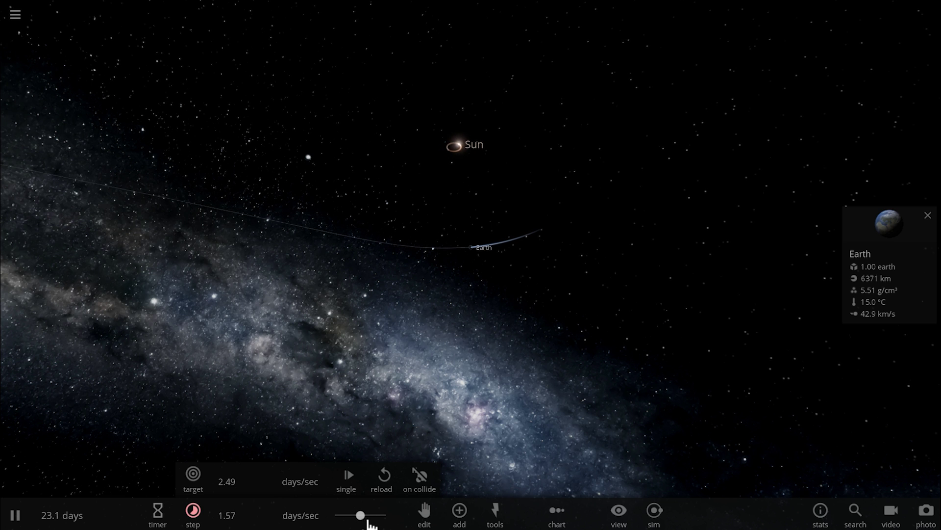
{"action": "left_click_drag", "start_coordinate": [426, 357], "coordinate": [447, 379]}
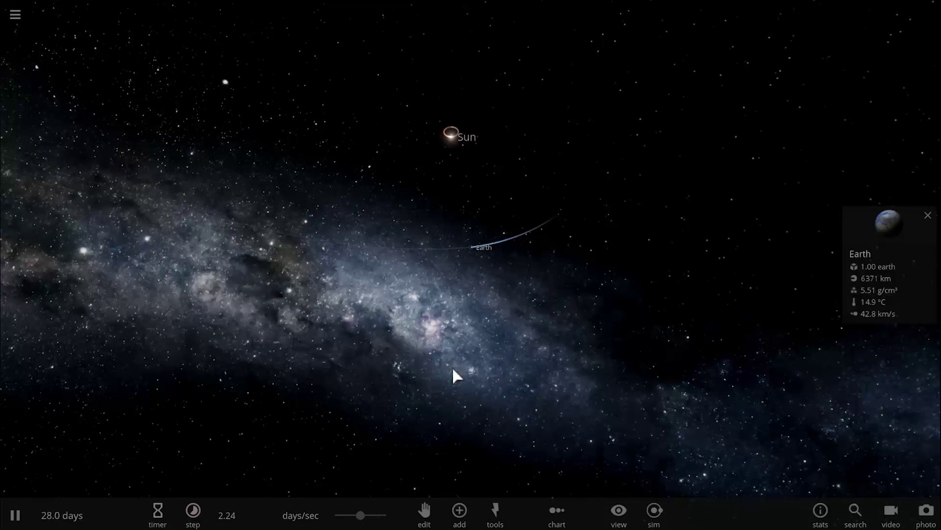
- Open Earth's climate properties and examine its surface temperature while following its orbit around the Sun and black hole
{"action": "left_click", "coordinate": [885, 217]}
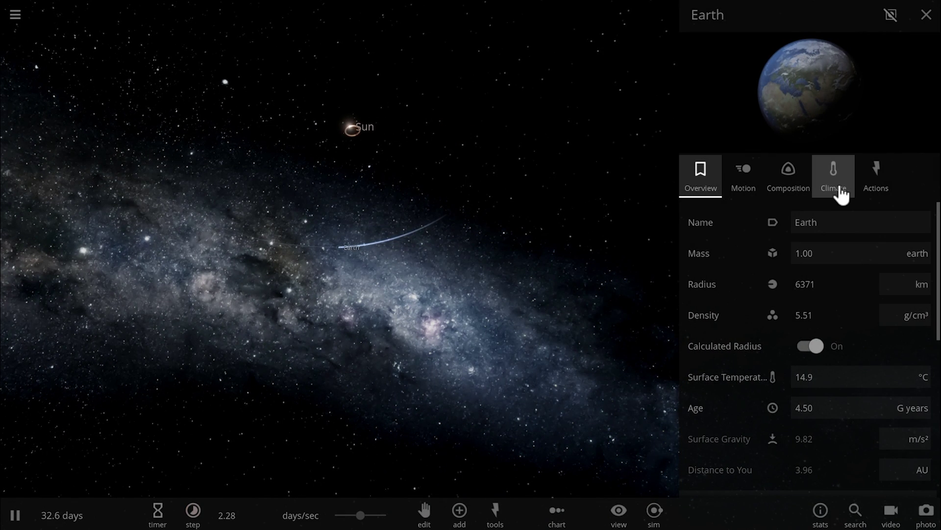
{"action": "left_click", "coordinate": [842, 194]}
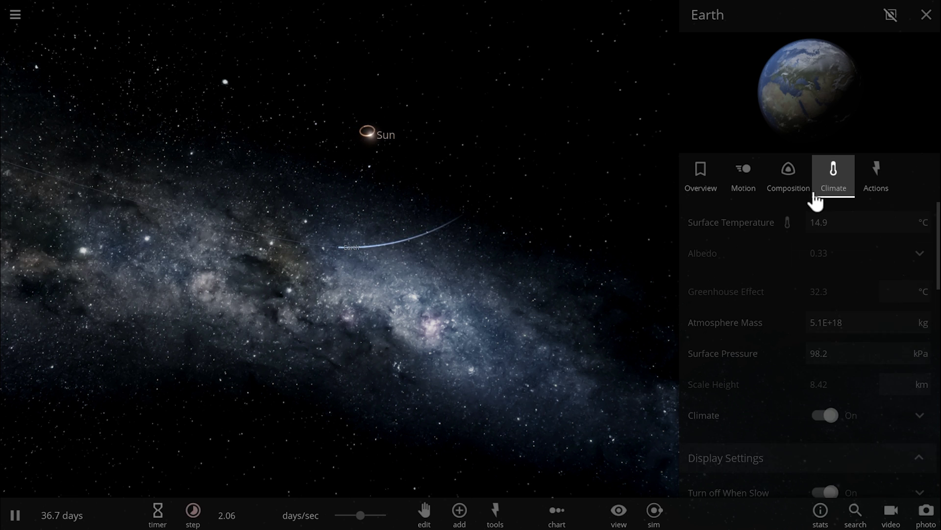
{"action": "left_click_drag", "start_coordinate": [406, 306], "coordinate": [448, 315]}
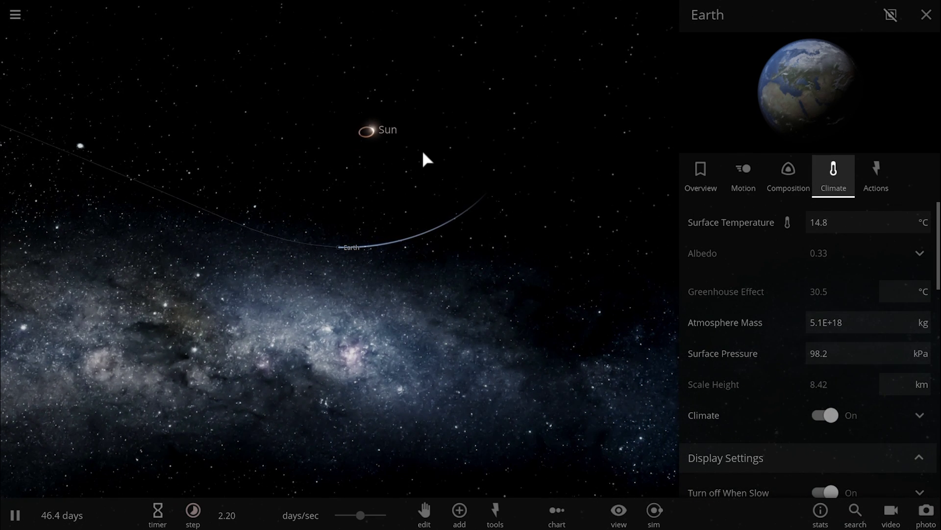
{"action": "left_click_drag", "start_coordinate": [423, 149], "coordinate": [466, 169]}
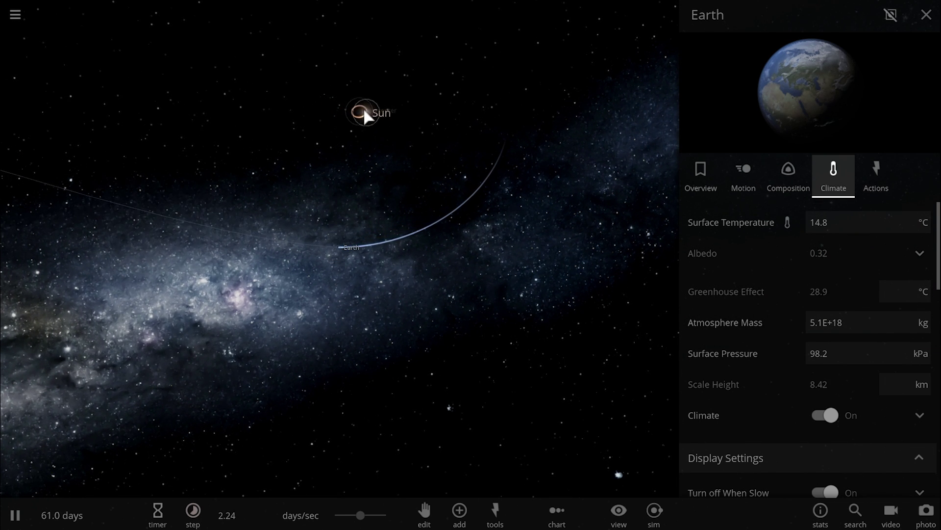
{"action": "key", "text": "space"}
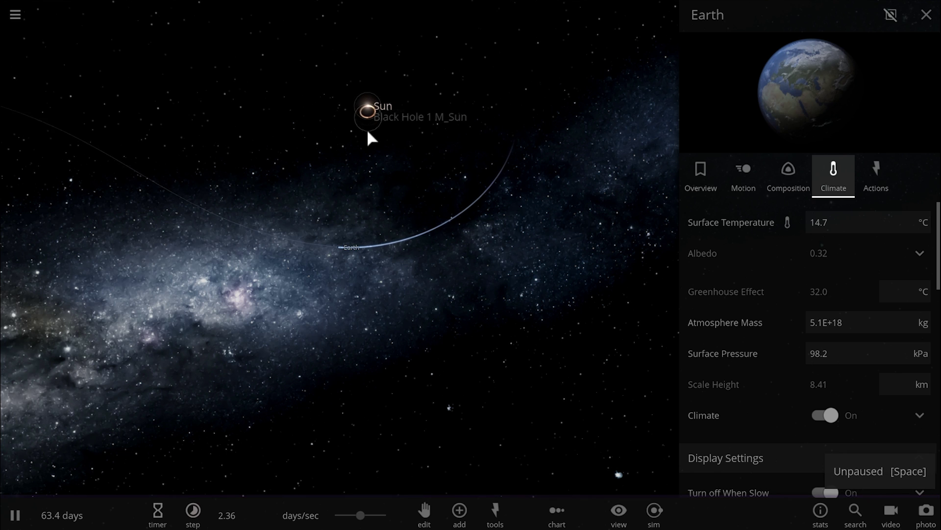
{"action": "left_click_drag", "start_coordinate": [386, 162], "coordinate": [435, 152]}
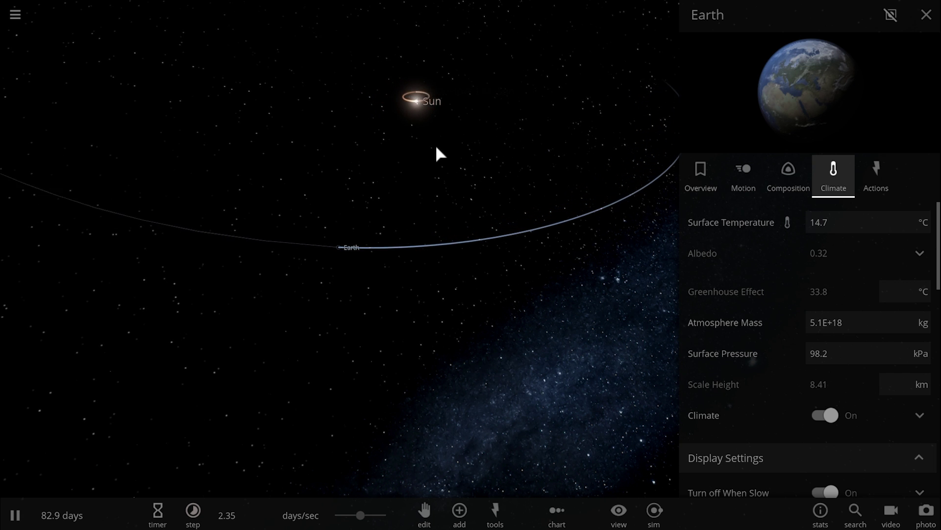
{"action": "left_click_drag", "start_coordinate": [381, 158], "coordinate": [420, 165]}
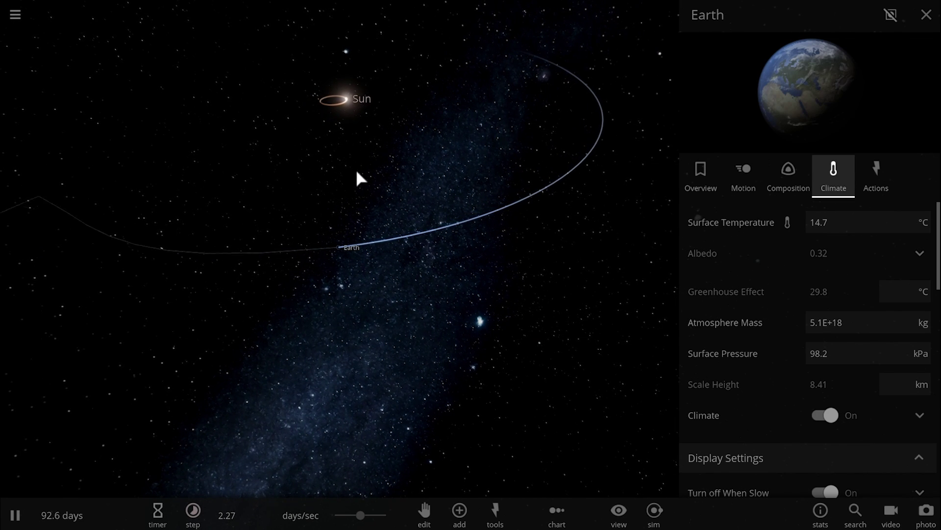
{"action": "left_click_drag", "start_coordinate": [356, 168], "coordinate": [383, 170]}
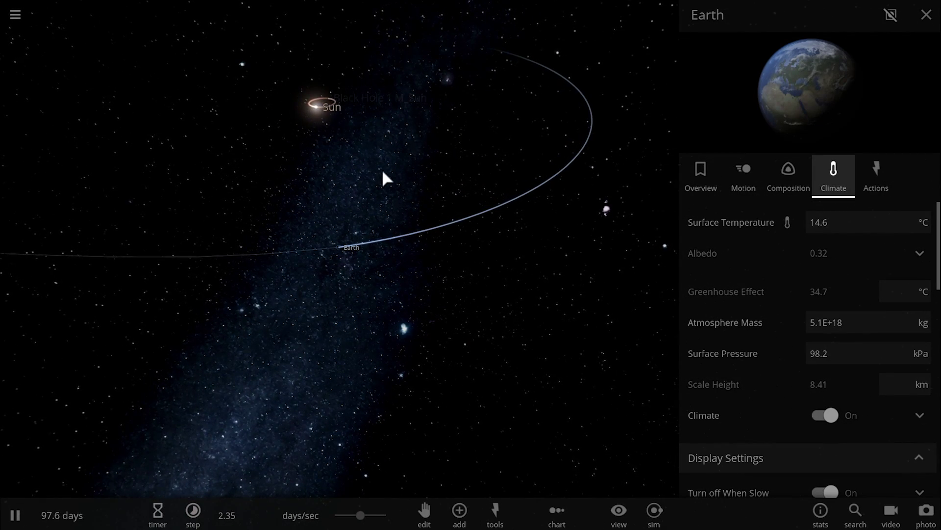
- Graph Earth's surface temperature over a timespan of 10 years and raise the simulation speed to about 4.5 days/sec
{"action": "left_click", "coordinate": [788, 224]}
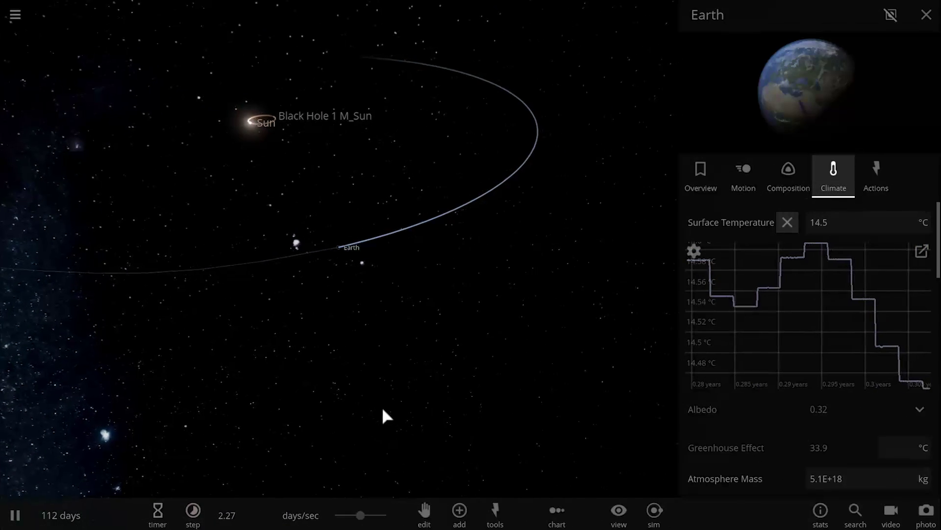
{"action": "left_click_drag", "start_coordinate": [361, 519], "coordinate": [369, 519]}
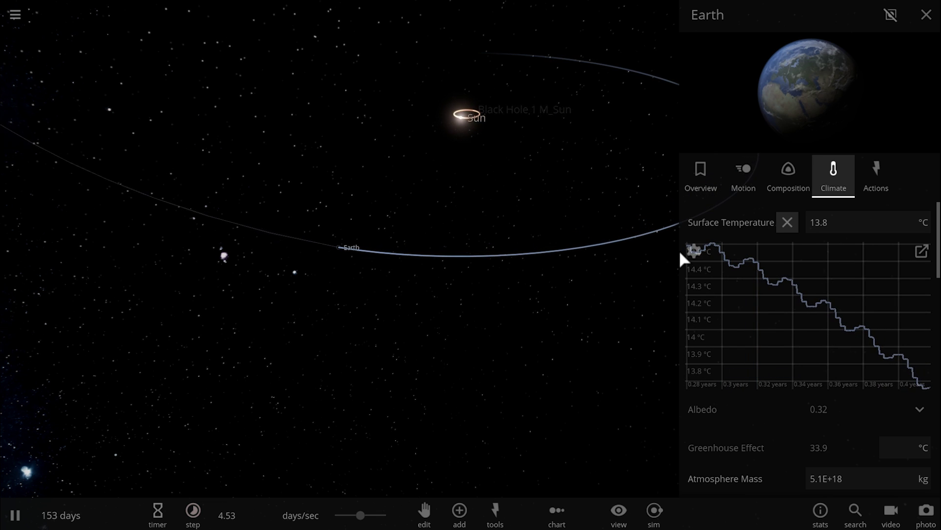
{"action": "left_click", "coordinate": [693, 250]}
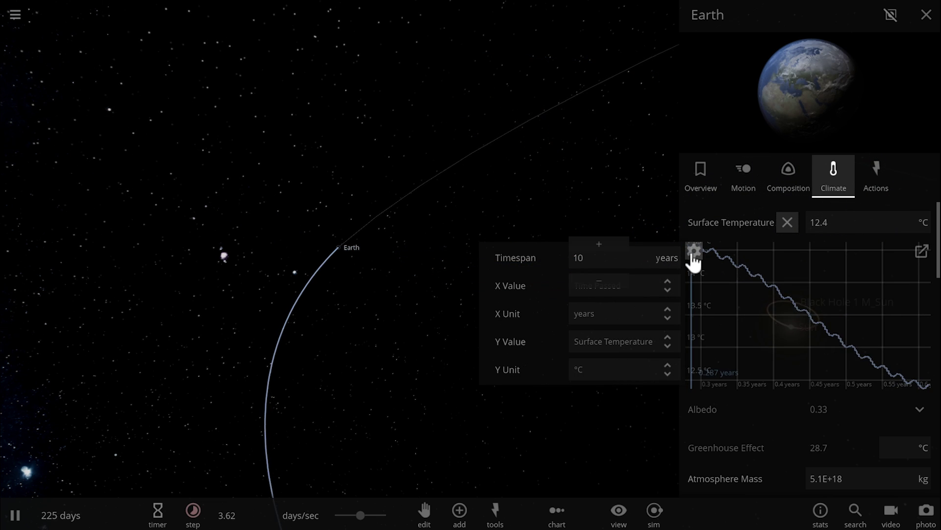
{"action": "key", "text": "Return"}
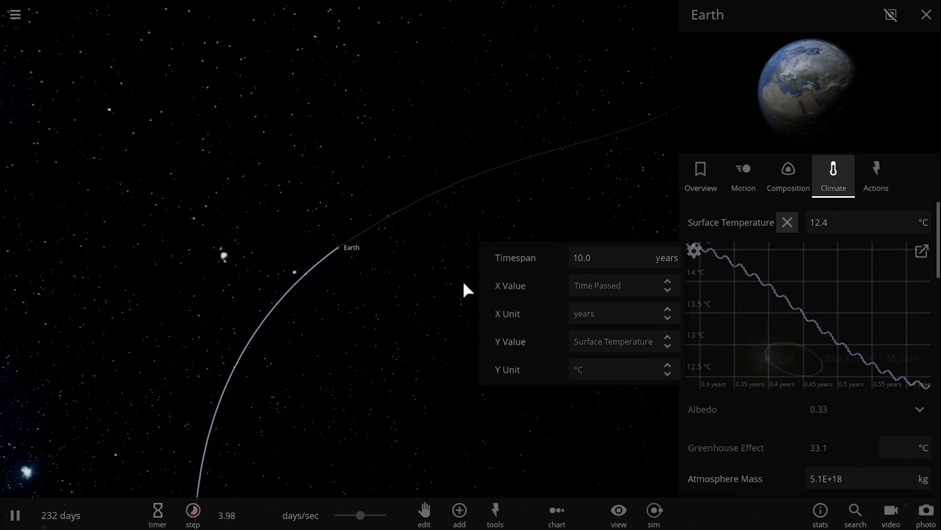
{"action": "left_click", "coordinate": [694, 250]}
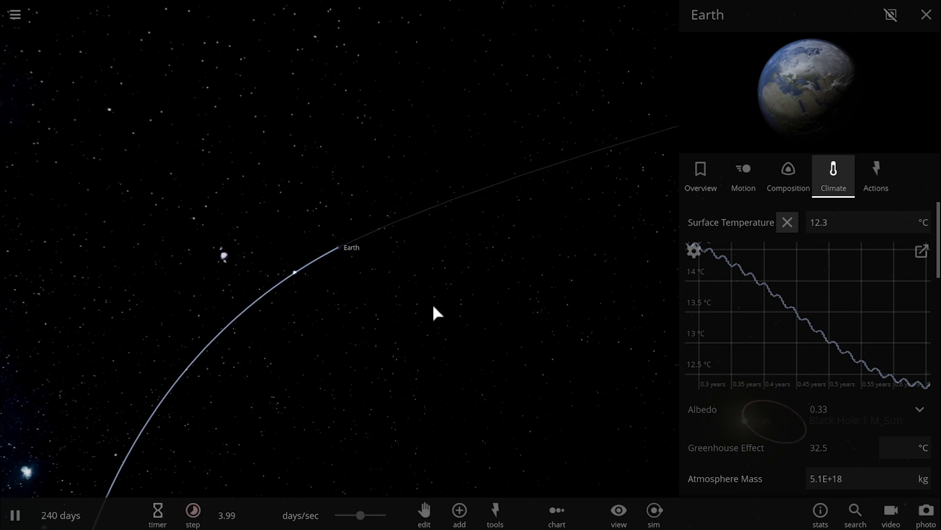
- Examine Earth's orbital path around the Sun and black hole from several angles alongside the temperature graph
{"action": "left_click_drag", "start_coordinate": [433, 304], "coordinate": [598, 304]}
{"action": "left_click_drag", "start_coordinate": [440, 304], "coordinate": [524, 298]}
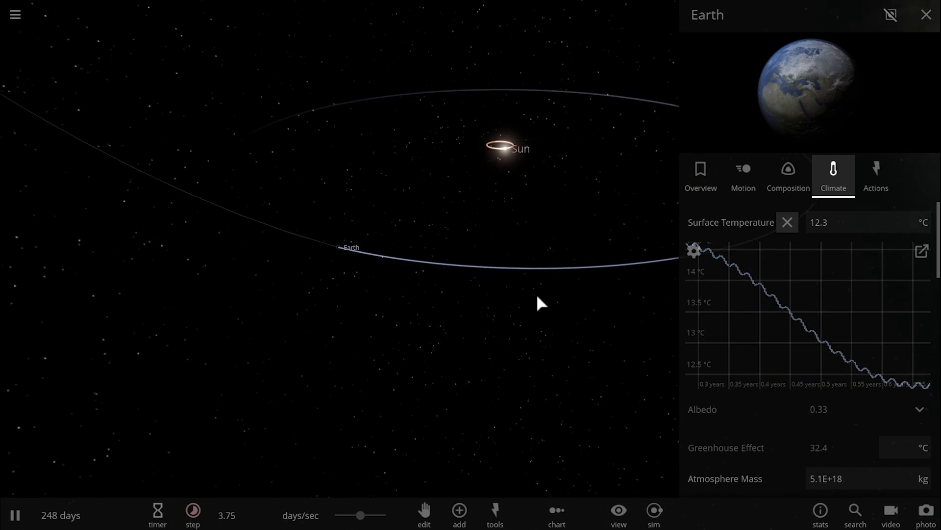
{"action": "left_click_drag", "start_coordinate": [431, 312], "coordinate": [466, 311]}
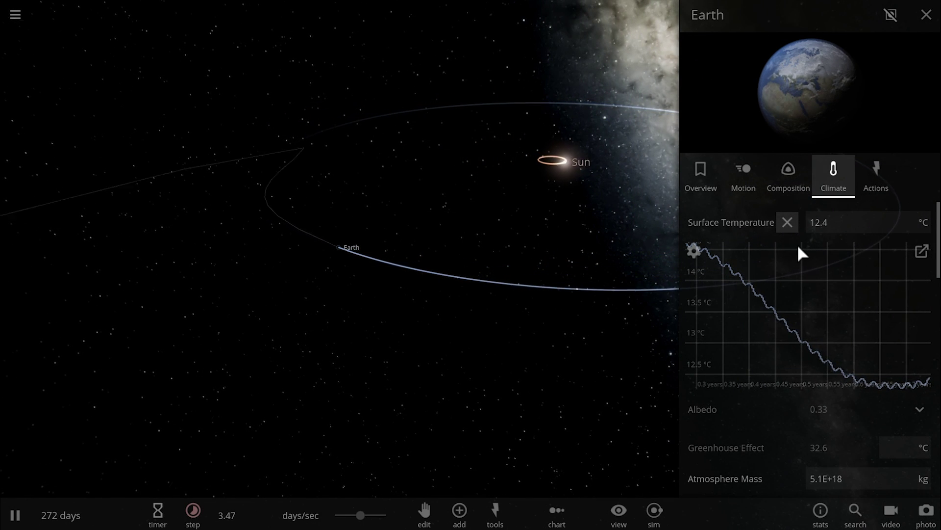
{"action": "left_click_drag", "start_coordinate": [351, 303], "coordinate": [430, 320]}
{"action": "left_click_drag", "start_coordinate": [393, 364], "coordinate": [455, 389]}
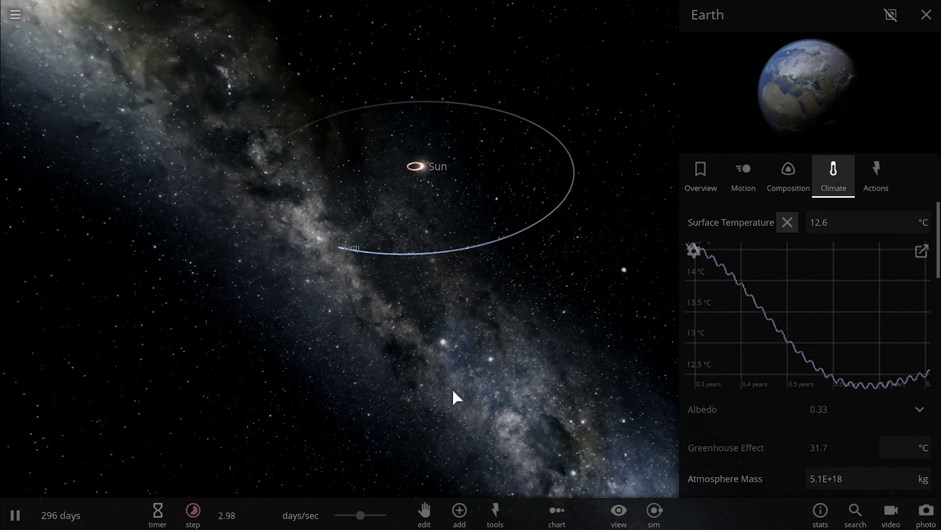
{"action": "left_click_drag", "start_coordinate": [375, 361], "coordinate": [453, 297]}
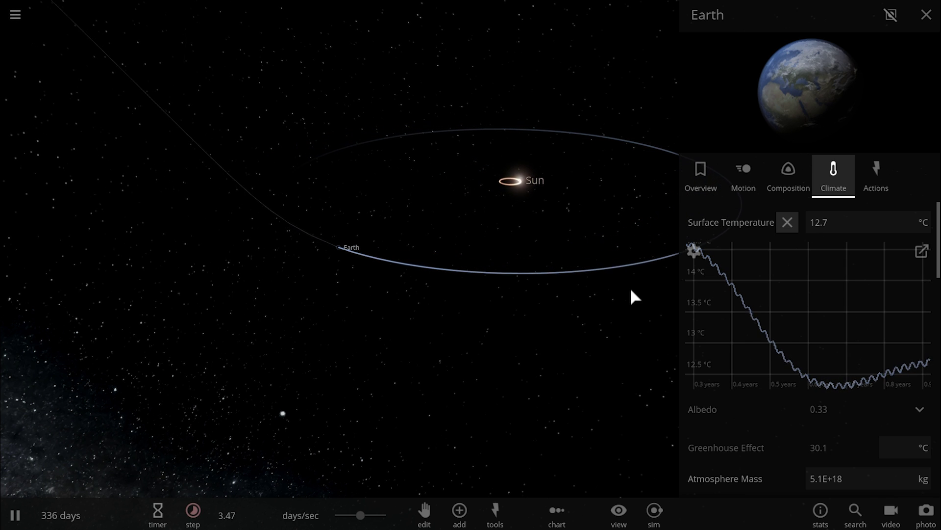
{"action": "right_click_drag", "start_coordinate": [348, 315], "coordinate": [426, 322]}
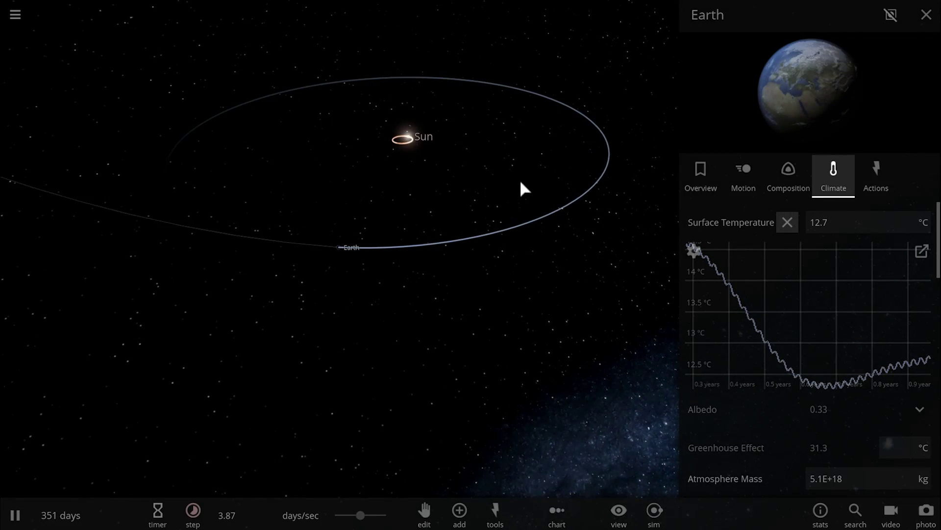
- Inspect Earth's surface and ice cover up close while tracking the temperature graph over several years
{"action": "scroll", "coordinate": [341, 254], "scroll_direction": "up", "scroll_amount": 3}
{"action": "right_click_drag", "start_coordinate": [342, 254], "coordinate": [470, 250]}
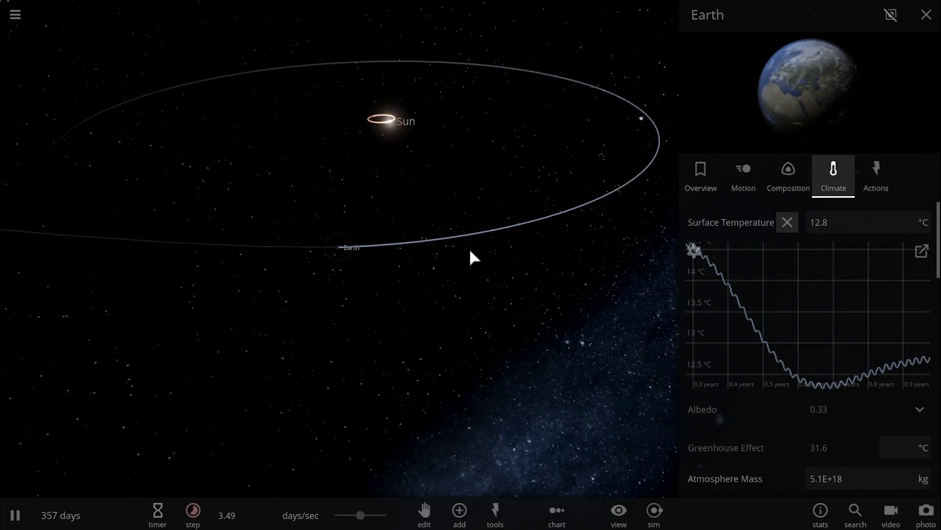
{"action": "left_click_drag", "start_coordinate": [470, 251], "coordinate": [337, 261]}
{"action": "scroll", "coordinate": [346, 257], "scroll_direction": "up", "scroll_amount": 8}
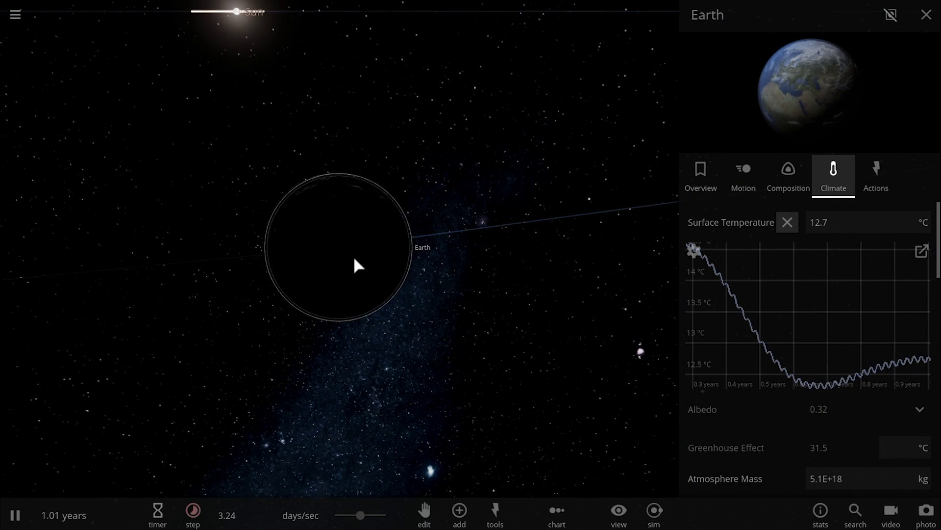
{"action": "right_click_drag", "start_coordinate": [346, 260], "coordinate": [534, 236]}
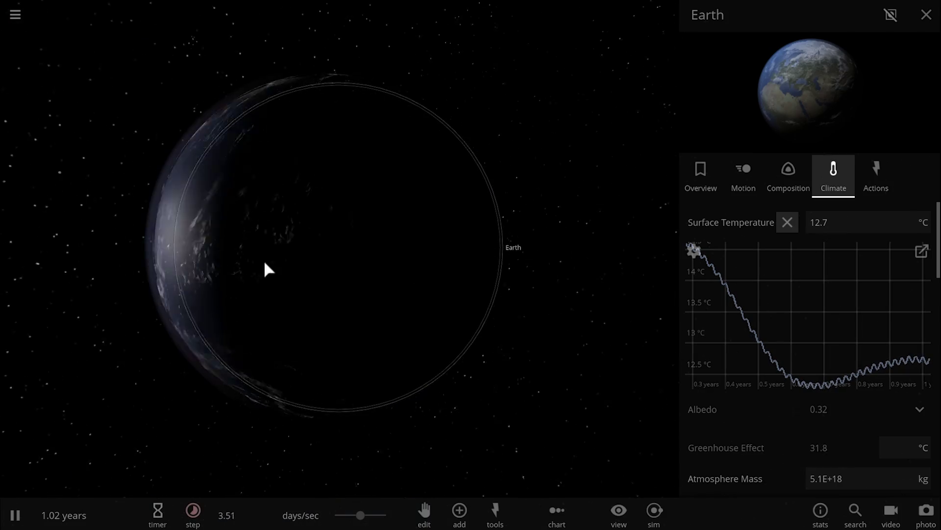
{"action": "left_click_drag", "start_coordinate": [265, 264], "coordinate": [538, 351]}
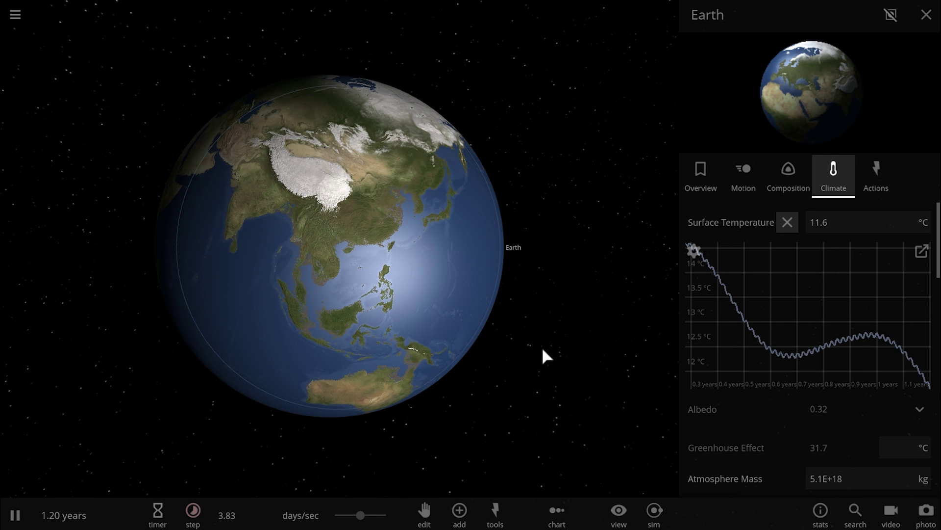
{"action": "left_click_drag", "start_coordinate": [353, 330], "coordinate": [475, 349]}
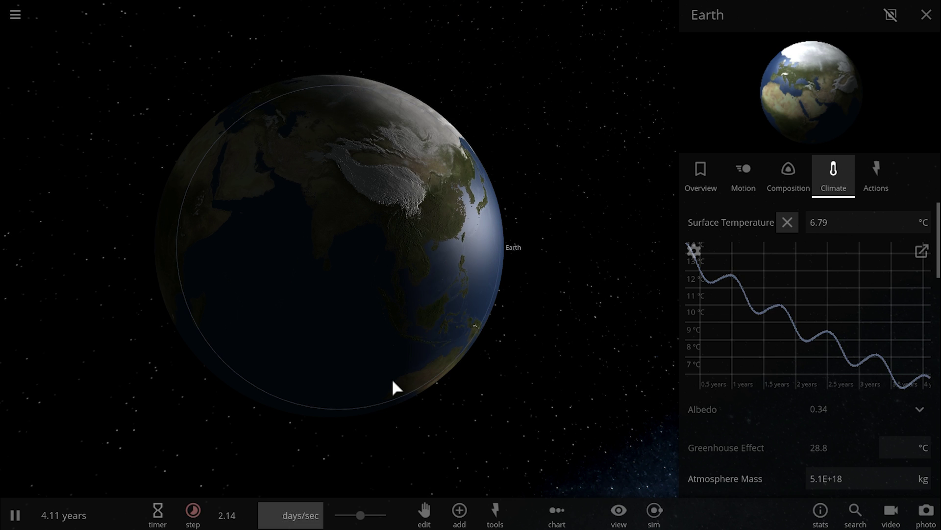
{"action": "left_click_drag", "start_coordinate": [435, 353], "coordinate": [302, 347]}
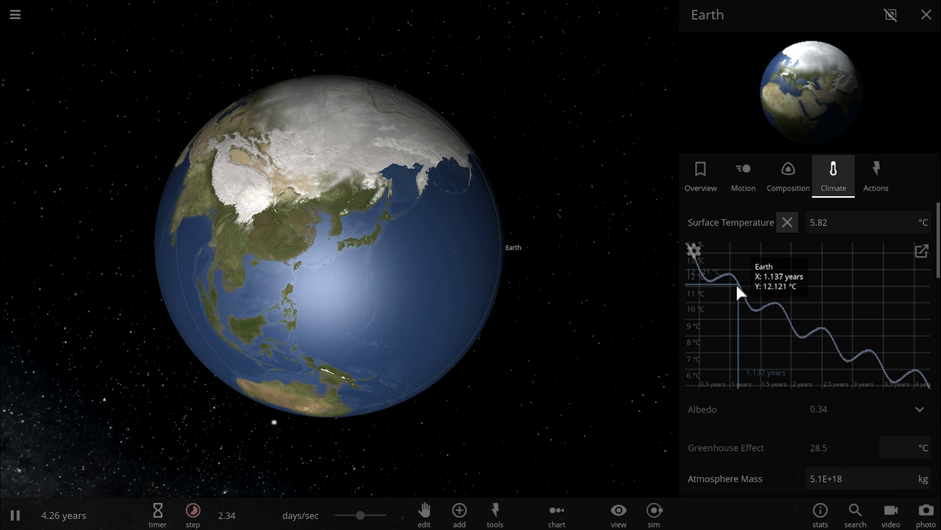
- Set the timespan of Earth's surface temperature graph to 0.5 years
{"action": "left_click", "coordinate": [696, 250]}
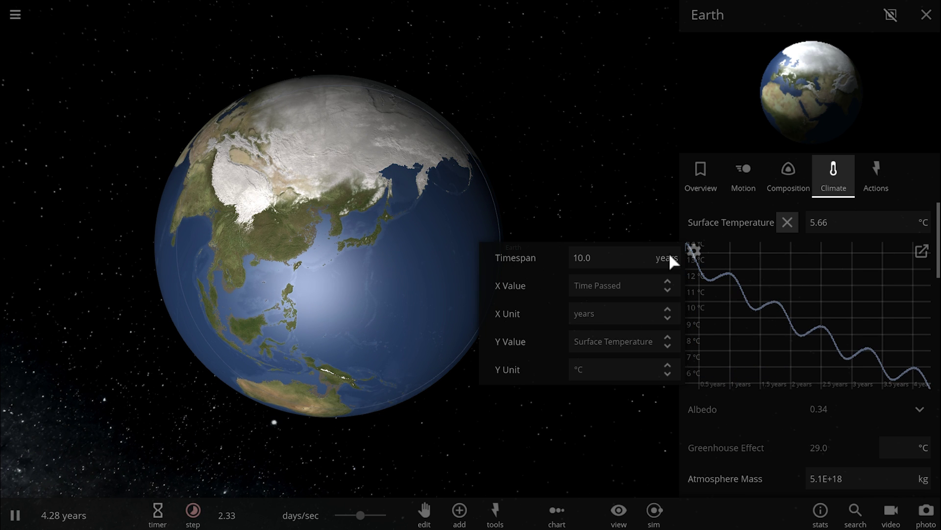
{"action": "left_click", "coordinate": [616, 256]}
{"action": "type", "text": ".5"}
{"action": "key", "text": "Return"}
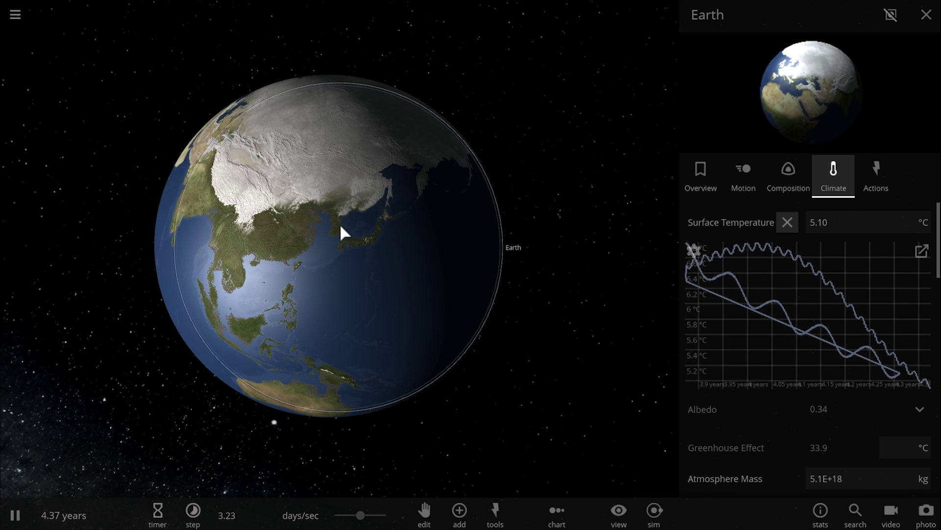
- Bring the Sun and black hole into view behind Earth and lower the simulation's target speed to 7.25 hours/sec
{"action": "scroll", "coordinate": [340, 223], "scroll_direction": "down", "scroll_amount": 3}
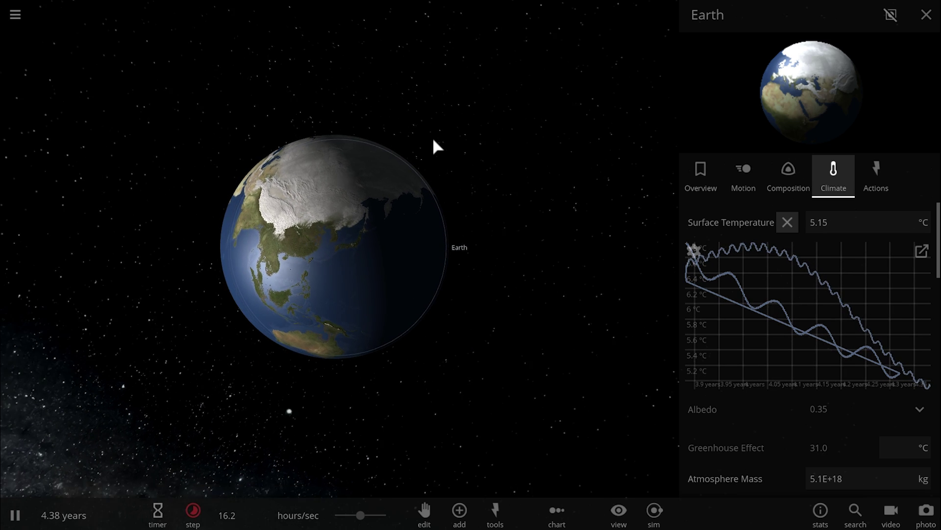
{"action": "left_click_drag", "start_coordinate": [433, 140], "coordinate": [385, 85]}
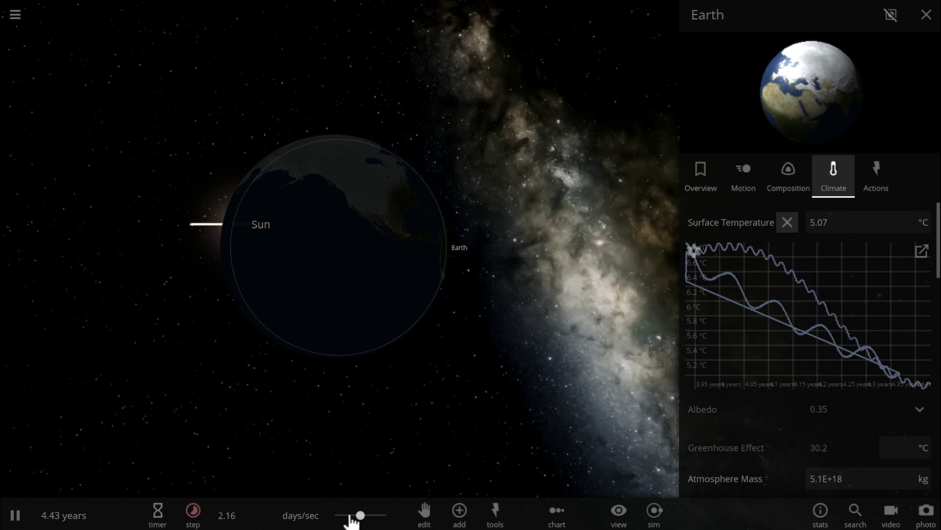
{"action": "left_click_drag", "start_coordinate": [360, 515], "coordinate": [344, 515]}
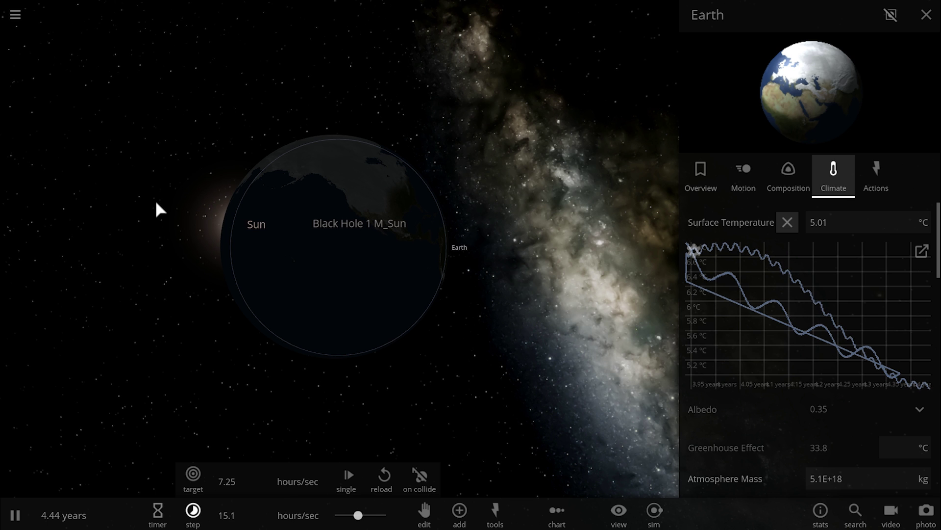
{"action": "left_click_drag", "start_coordinate": [172, 218], "coordinate": [184, 231]}
- Examine Earth's orbit around the Sun and black hole in relation to the system's habitable zone
{"action": "scroll", "coordinate": [184, 231], "scroll_direction": "down", "scroll_amount": 4}
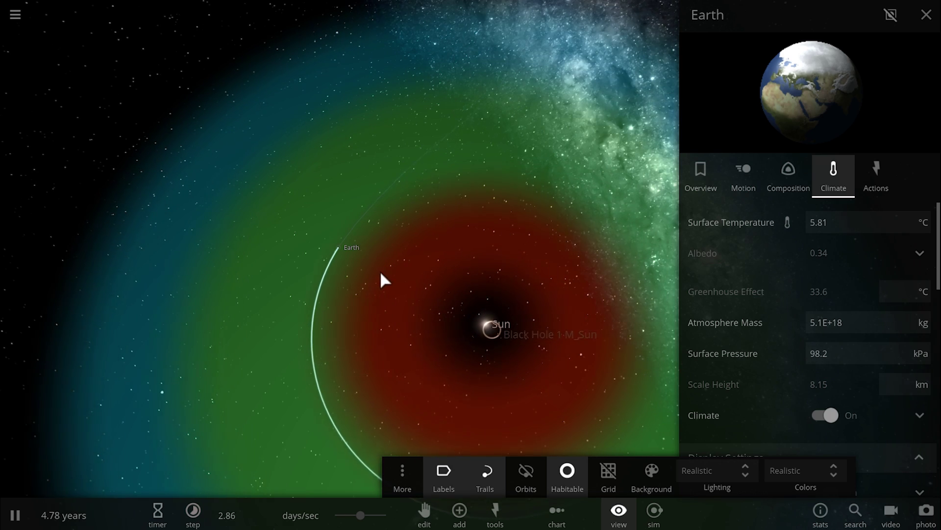
{"action": "left_click_drag", "start_coordinate": [383, 278], "coordinate": [454, 270]}
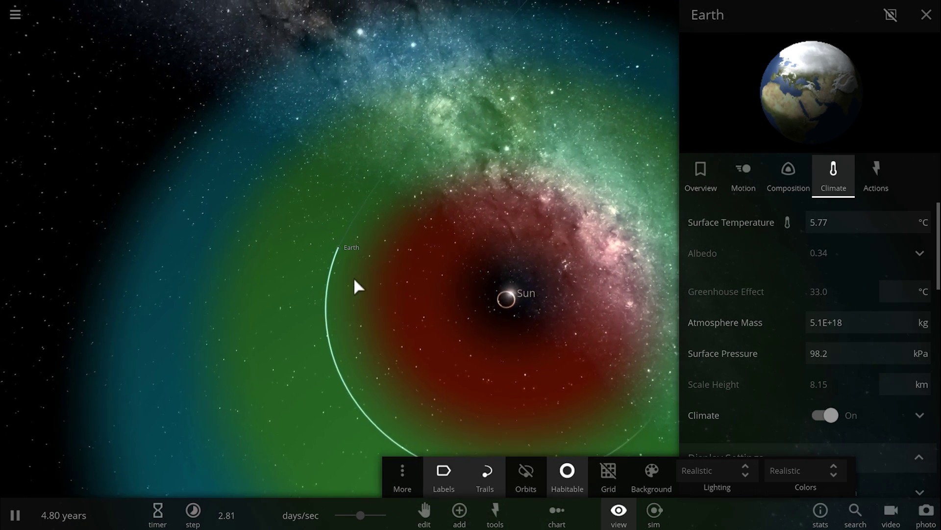
{"action": "left_click_drag", "start_coordinate": [354, 277], "coordinate": [372, 304]}
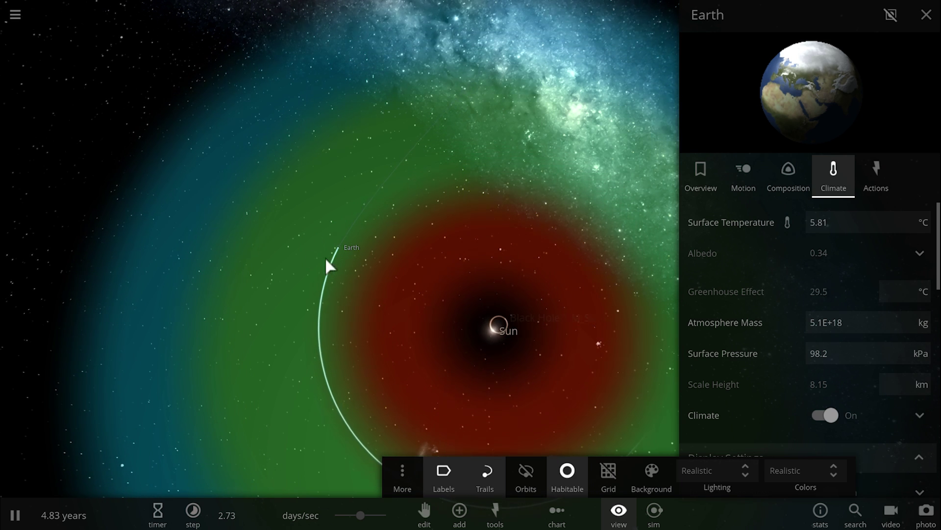
{"action": "left_click_drag", "start_coordinate": [353, 311], "coordinate": [370, 283]}
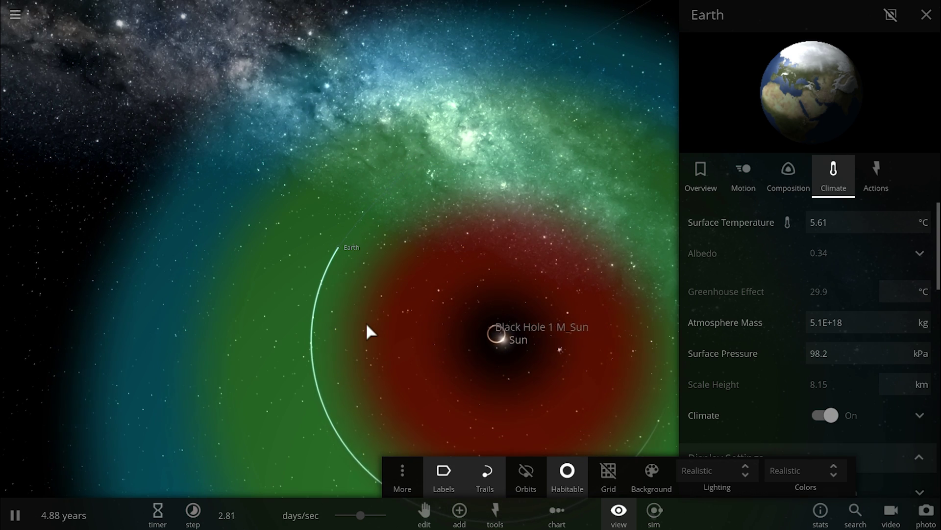
{"action": "left_click_drag", "start_coordinate": [383, 322], "coordinate": [455, 319]}
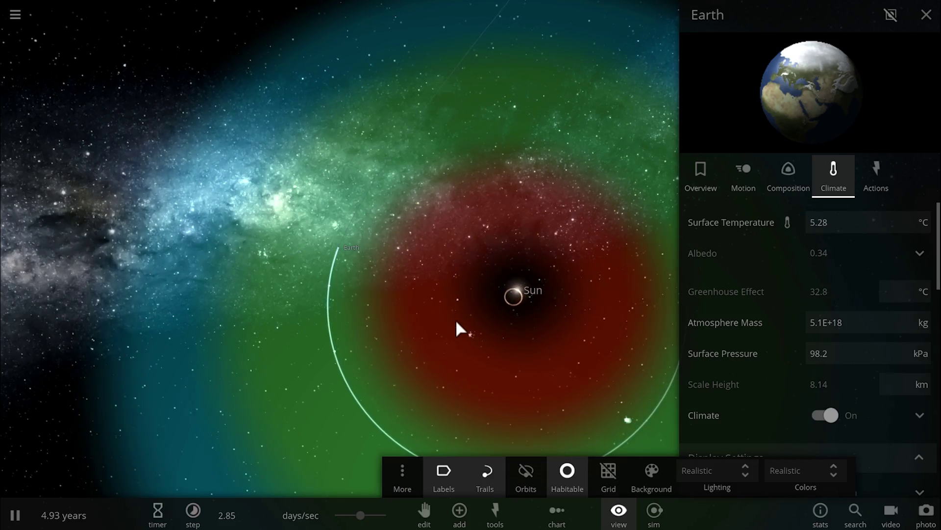
{"action": "left_click_drag", "start_coordinate": [456, 322], "coordinate": [582, 325]}
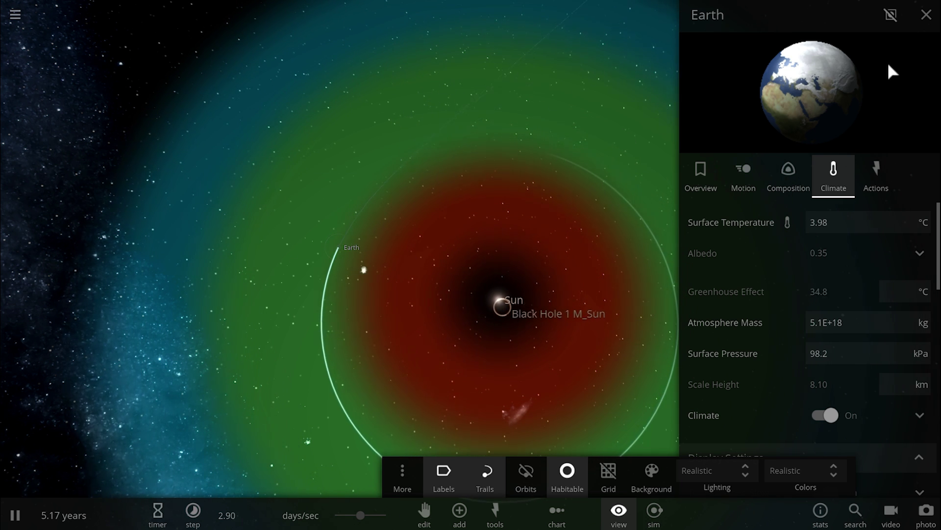
- Close Earth's properties and the view settings, and examine Earth's orbit against the habitable zone from several angles
{"action": "left_click", "coordinate": [926, 15]}
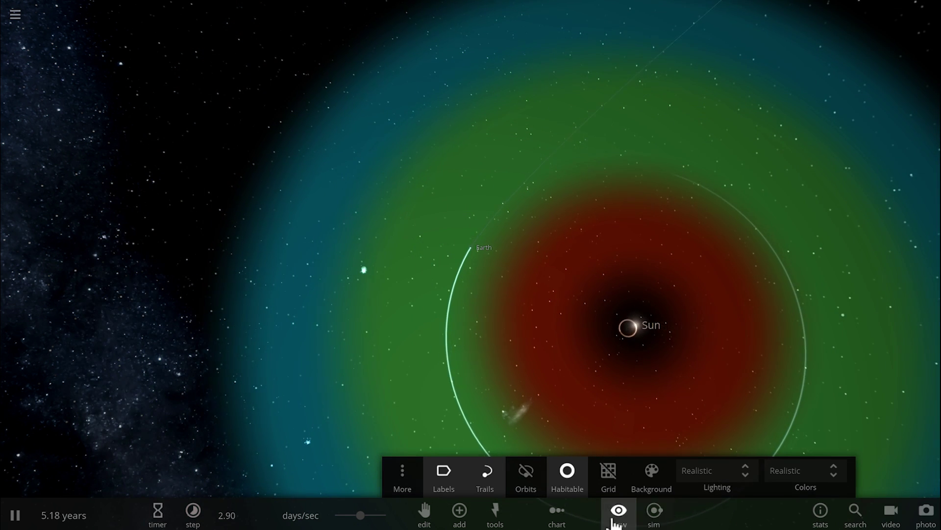
{"action": "left_click", "coordinate": [618, 513]}
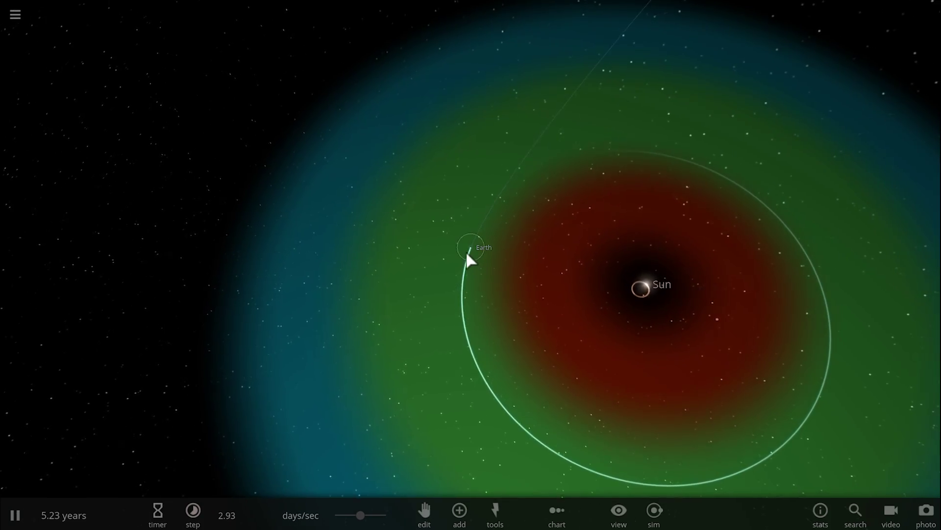
{"action": "left_click_drag", "start_coordinate": [520, 282], "coordinate": [719, 268]}
{"action": "scroll", "coordinate": [705, 268], "scroll_direction": "up", "scroll_amount": 3}
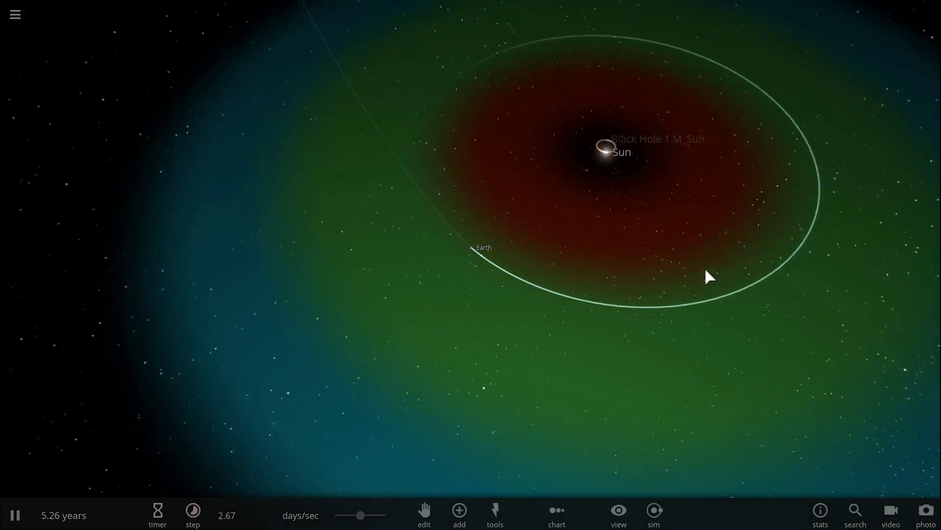
{"action": "left_click_drag", "start_coordinate": [621, 266], "coordinate": [513, 234]}
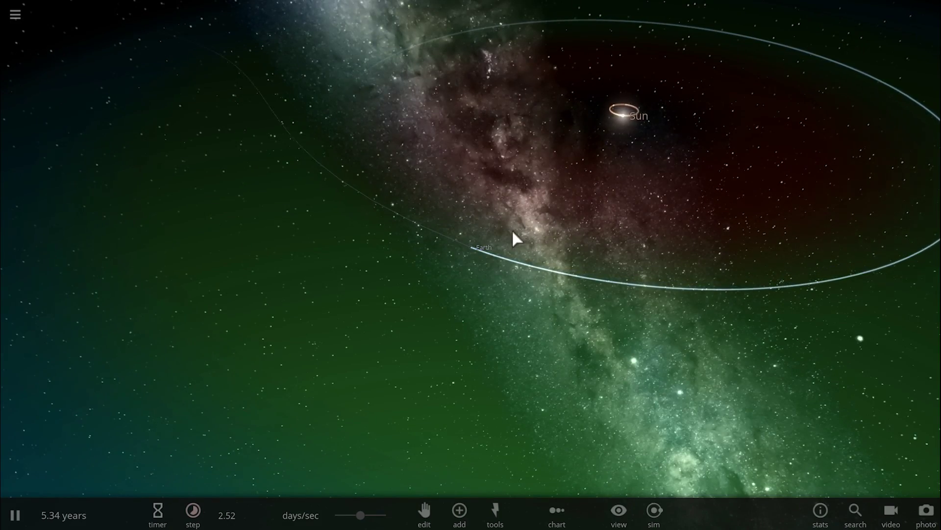
- Graph Earth's surface temperature in its climate properties and track it alongside Earth's path through the habitable zone
{"action": "left_click", "coordinate": [467, 252]}
{"action": "left_click", "coordinate": [885, 224]}
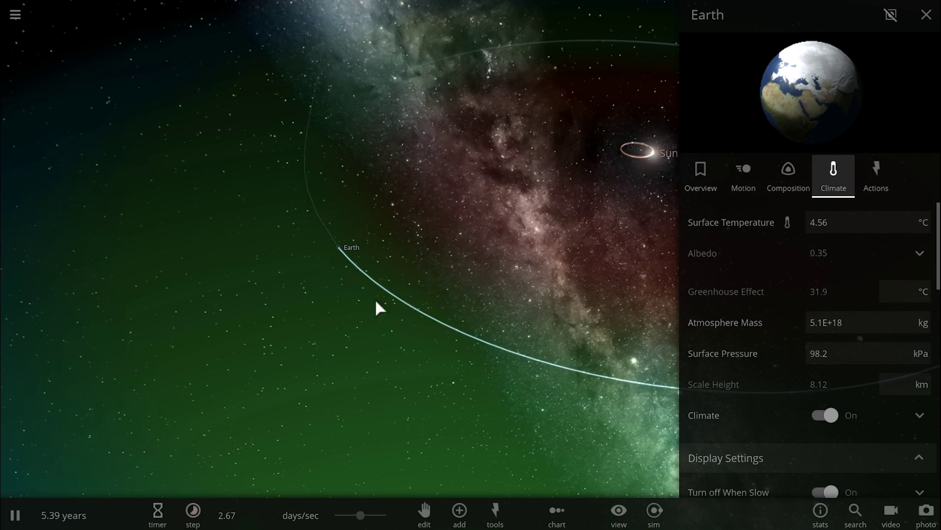
{"action": "left_click_drag", "start_coordinate": [298, 335], "coordinate": [843, 253]}
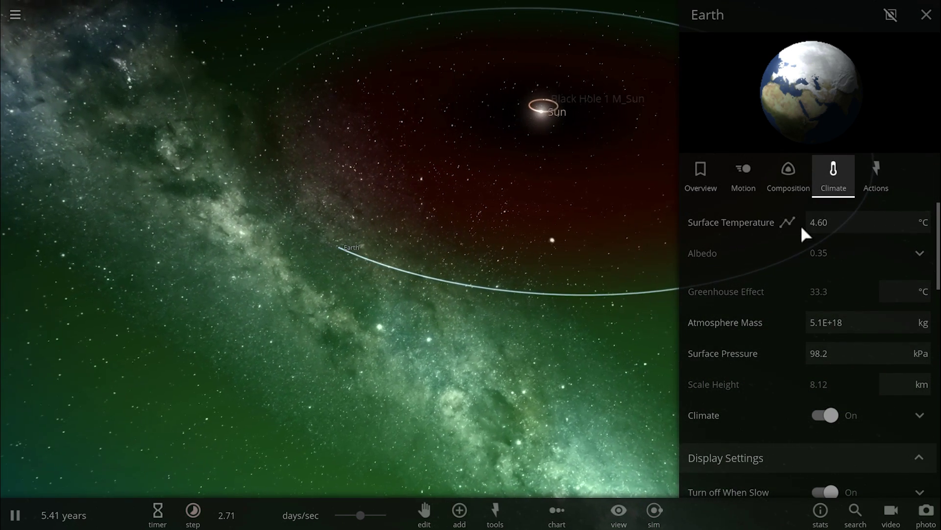
{"action": "left_click", "coordinate": [787, 222]}
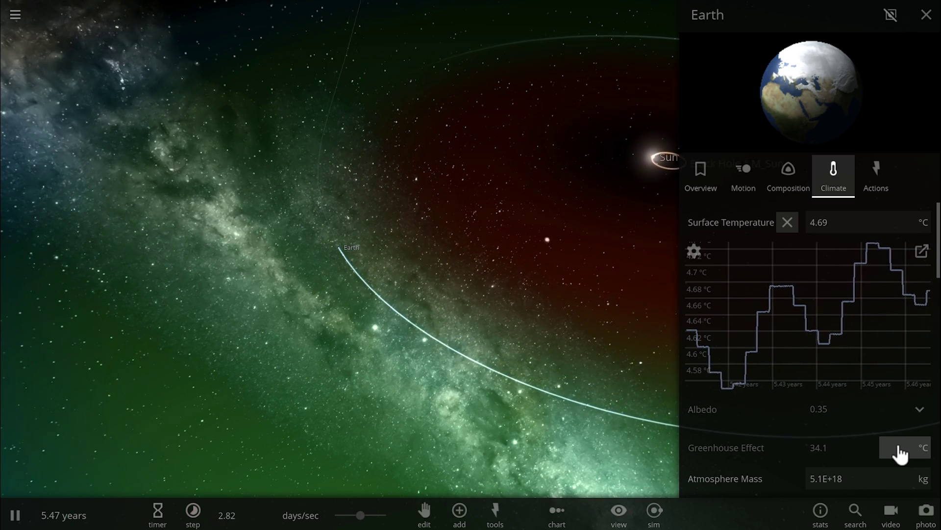
{"action": "left_click_drag", "start_coordinate": [473, 243], "coordinate": [503, 231]}
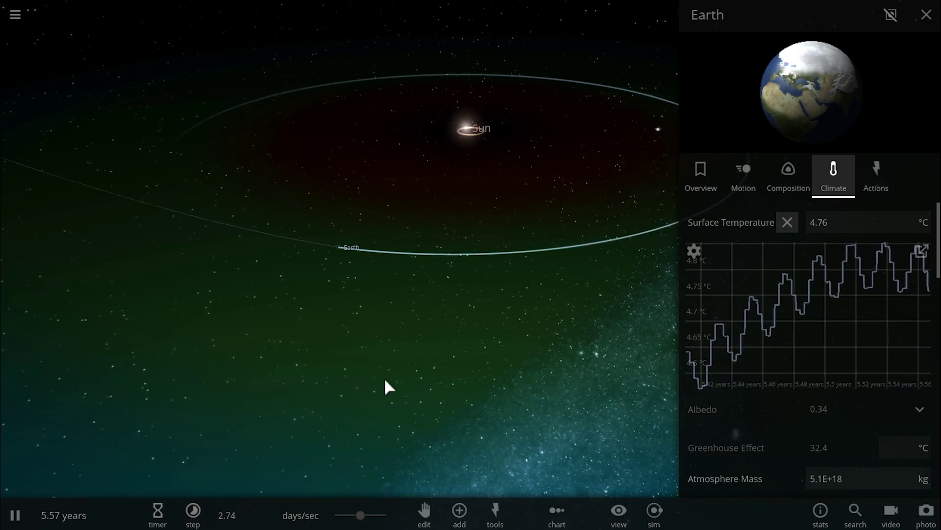
{"action": "left_click_drag", "start_coordinate": [386, 385], "coordinate": [468, 375]}
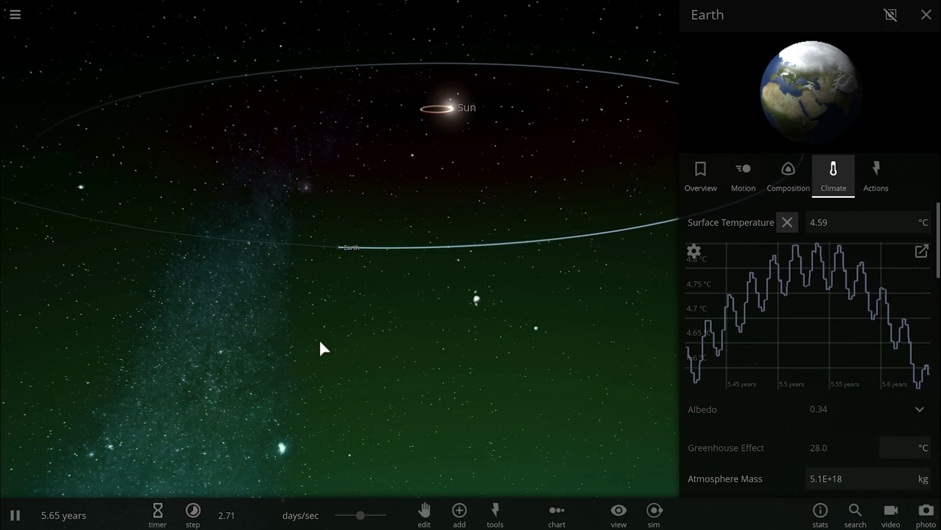
{"action": "right_click_drag", "start_coordinate": [320, 340], "coordinate": [379, 340]}
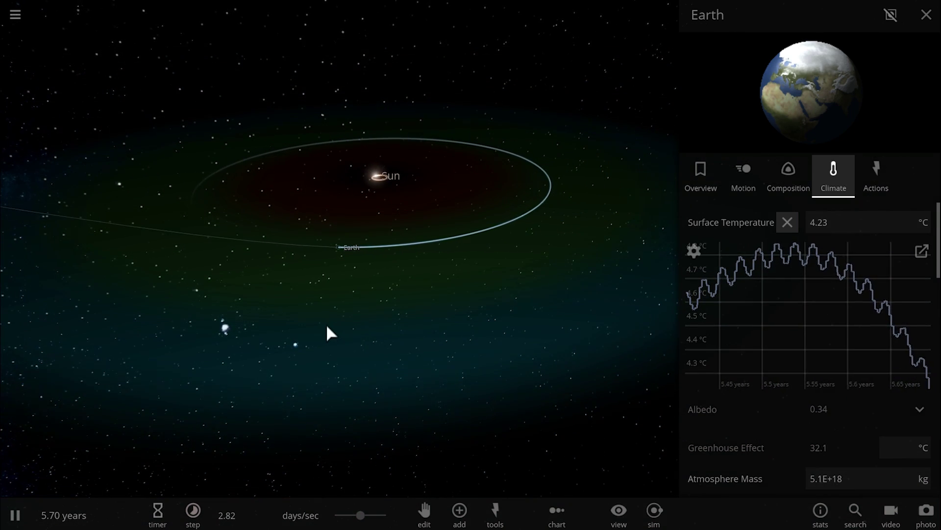
{"action": "left_click_drag", "start_coordinate": [327, 322], "coordinate": [373, 268]}
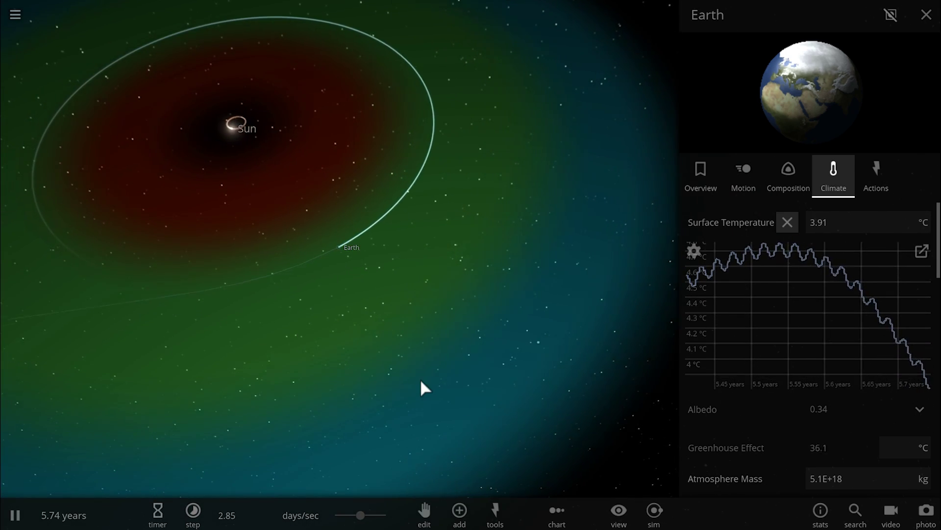
{"action": "scroll", "coordinate": [338, 256], "scroll_direction": "up", "scroll_amount": 3}
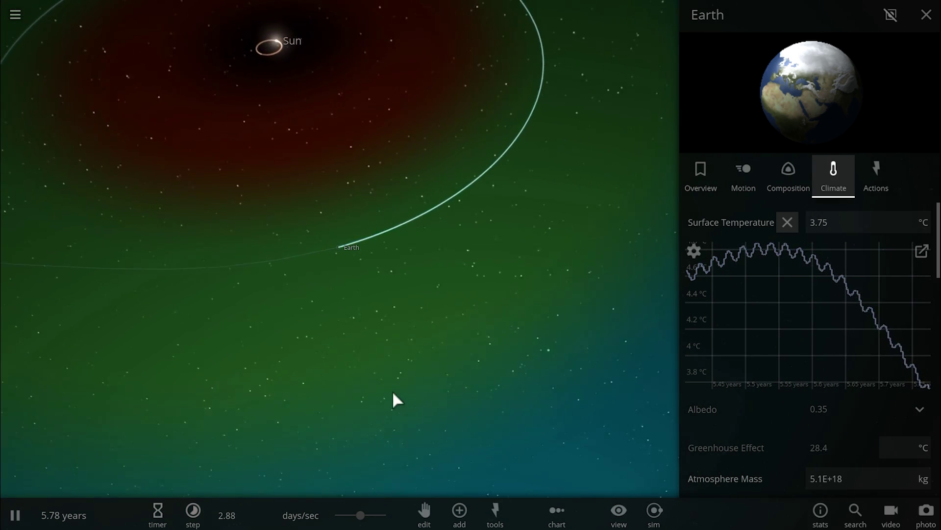
- Add Mercury in Orbit mode inside Earth's orbit, about 75 million km from the Sun and black hole pair
{"action": "left_click", "coordinate": [453, 512]}
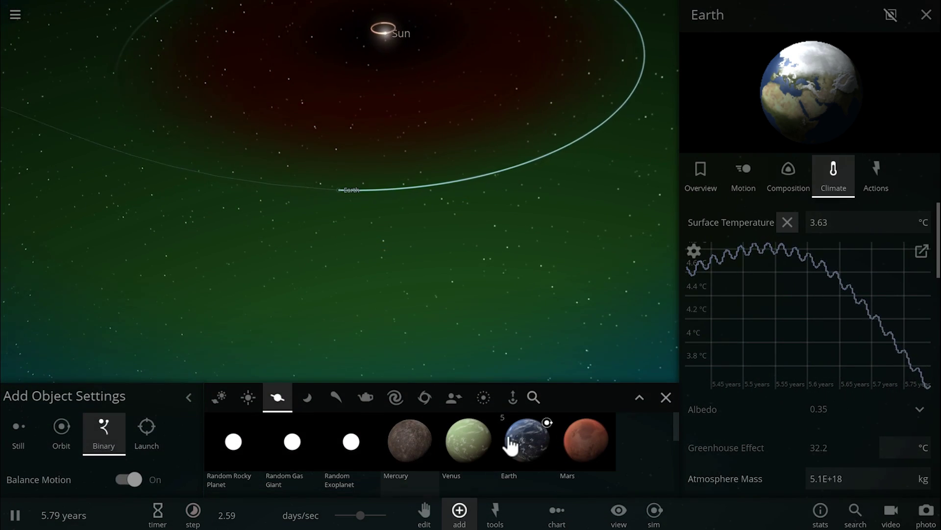
{"action": "left_click", "coordinate": [410, 450]}
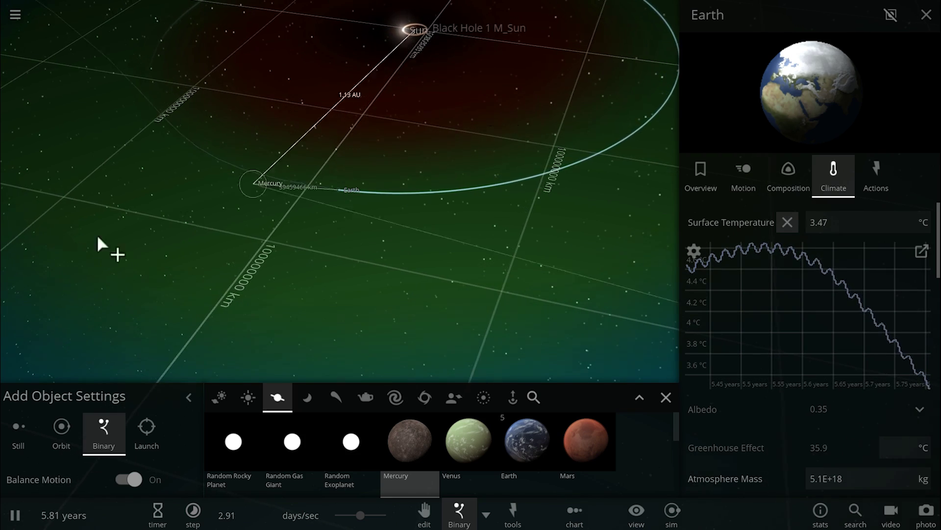
{"action": "left_click", "coordinate": [61, 427]}
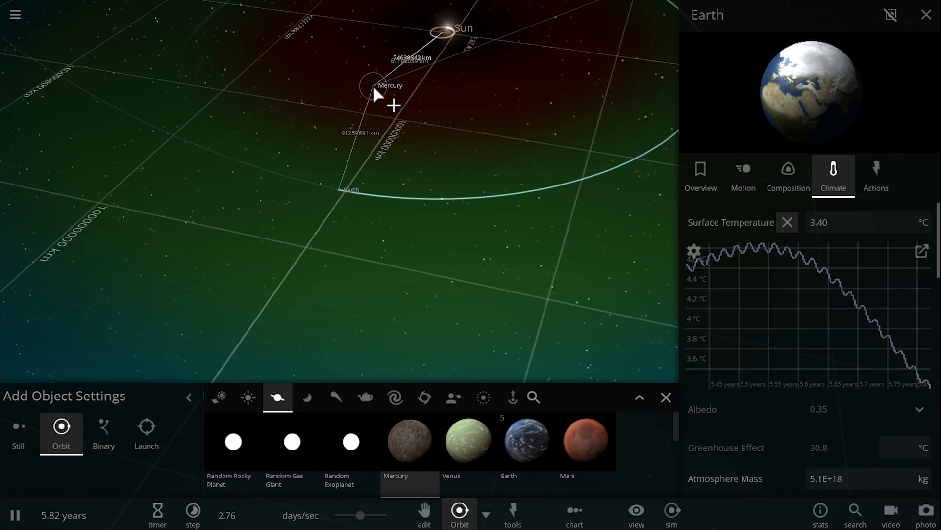
{"action": "left_click", "coordinate": [373, 85]}
{"action": "key", "text": "Escape"}
{"action": "right_click_drag", "start_coordinate": [299, 219], "coordinate": [384, 205]}
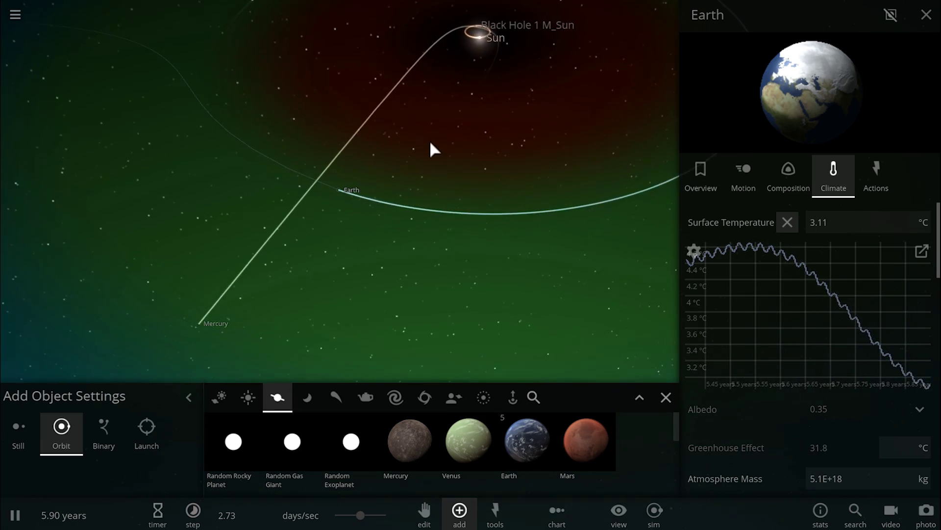
{"action": "left_click", "coordinate": [664, 396]}
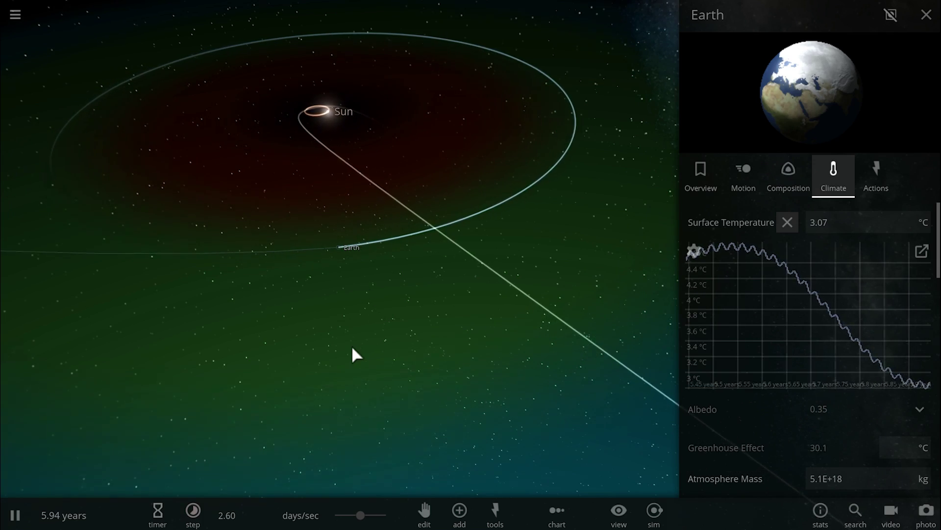
- View Mercury's trail across Earth's orbit, close Earth's detailed properties and bring up Earth's brief summary
{"action": "right_click_drag", "start_coordinate": [352, 345], "coordinate": [531, 262]}
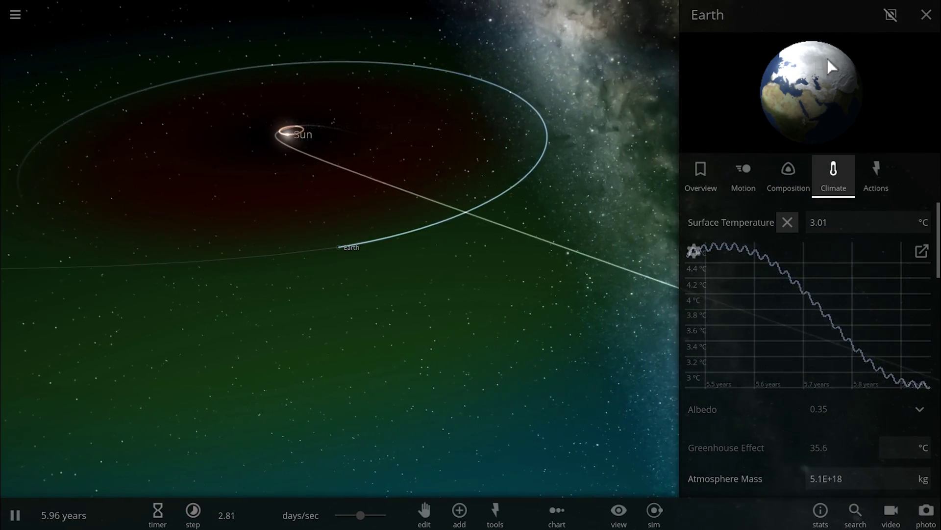
{"action": "left_click", "coordinate": [926, 16]}
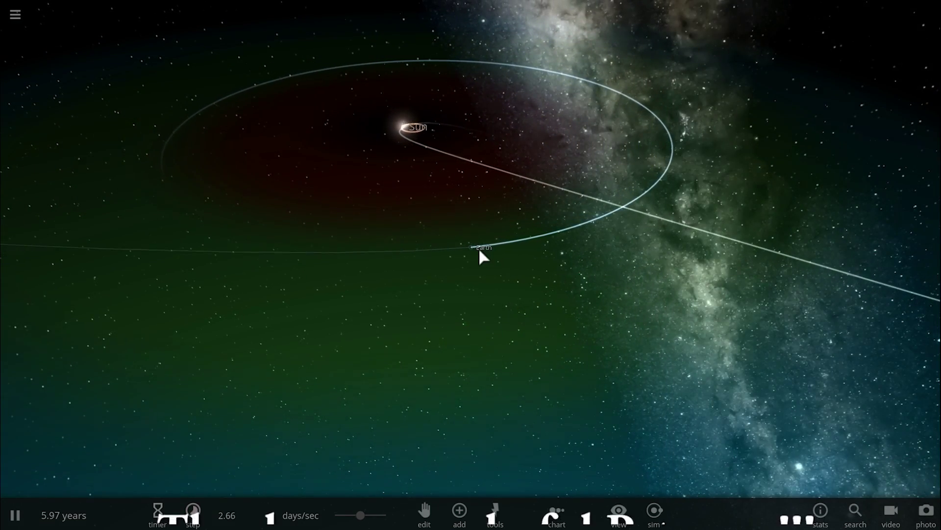
{"action": "left_click", "coordinate": [476, 246]}
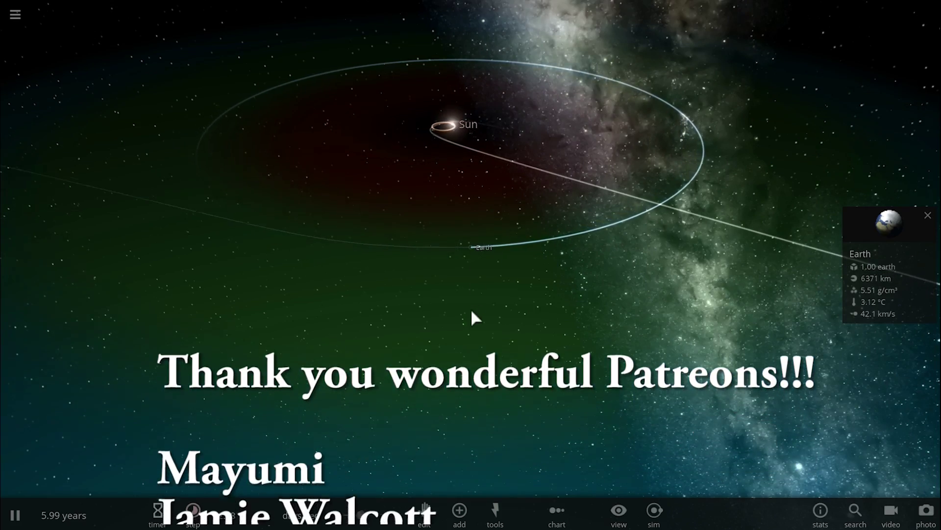